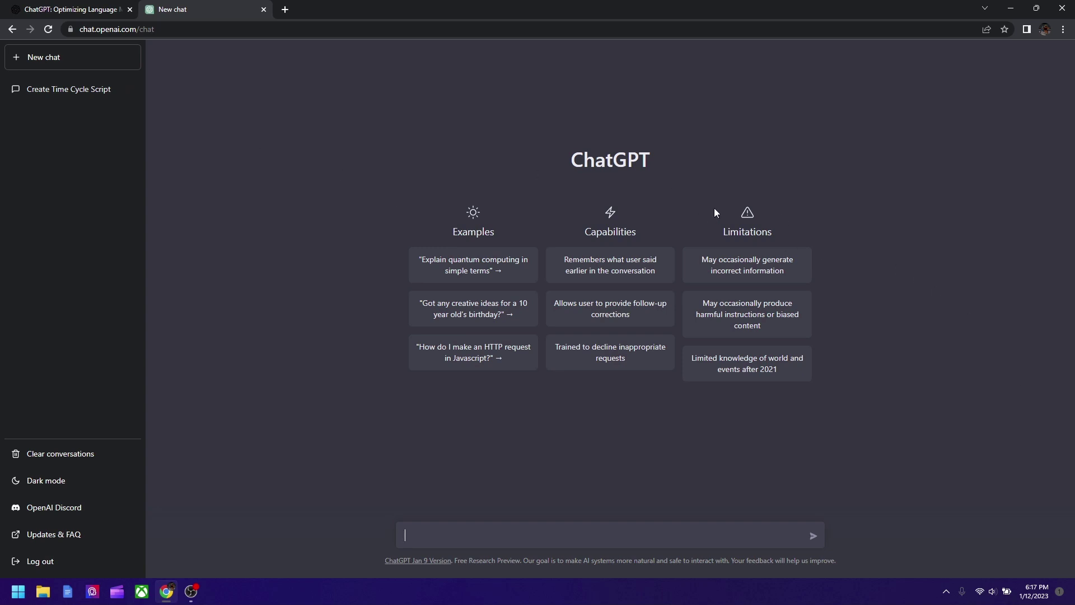
# - Check the saved chat's options and the OpenAI ChatGPT blog post, then return to the new chat
pyautogui.rightClick(69, 87)
pyautogui.click(9, 120)
pyautogui.click(70, 9)
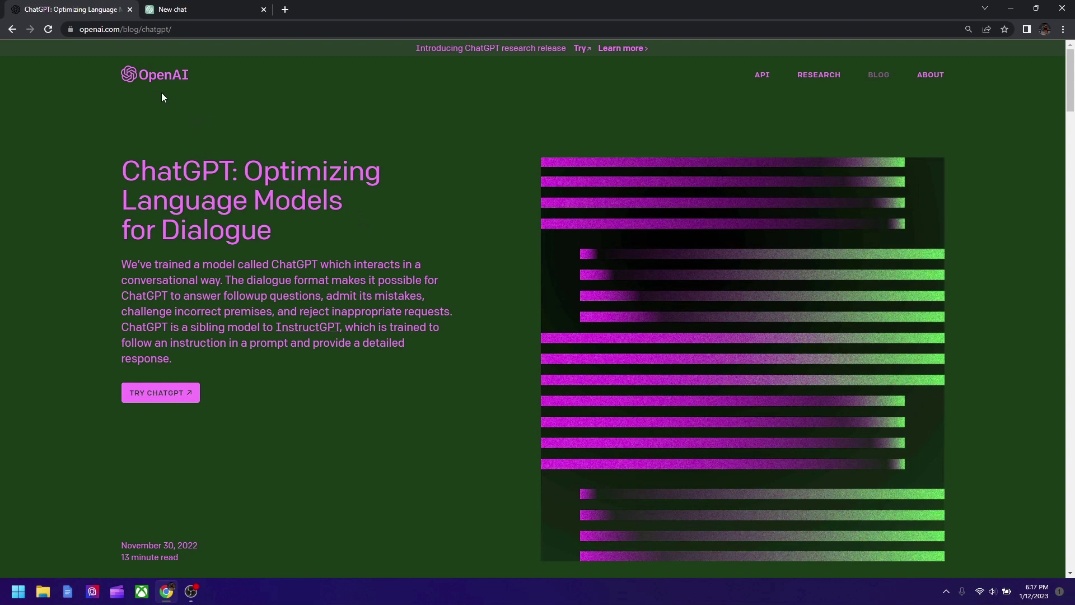
pyautogui.click(179, 9)
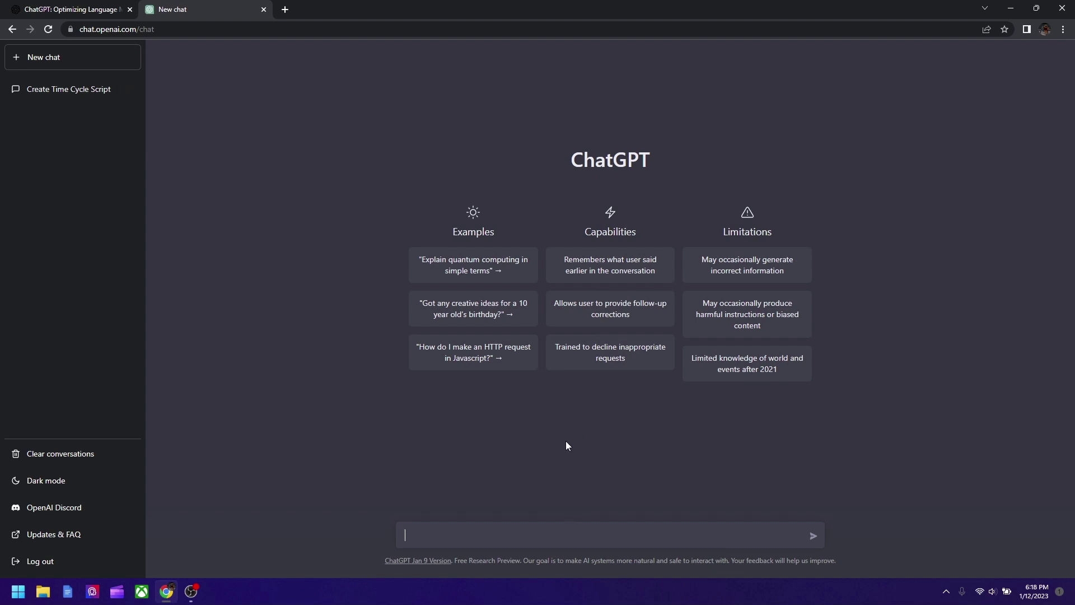
# - Ask ChatGPT 'How to do 9+10' and then 'How to cook rice'
pyautogui.write('How to do 9+10')
pyautogui.click(812, 536)
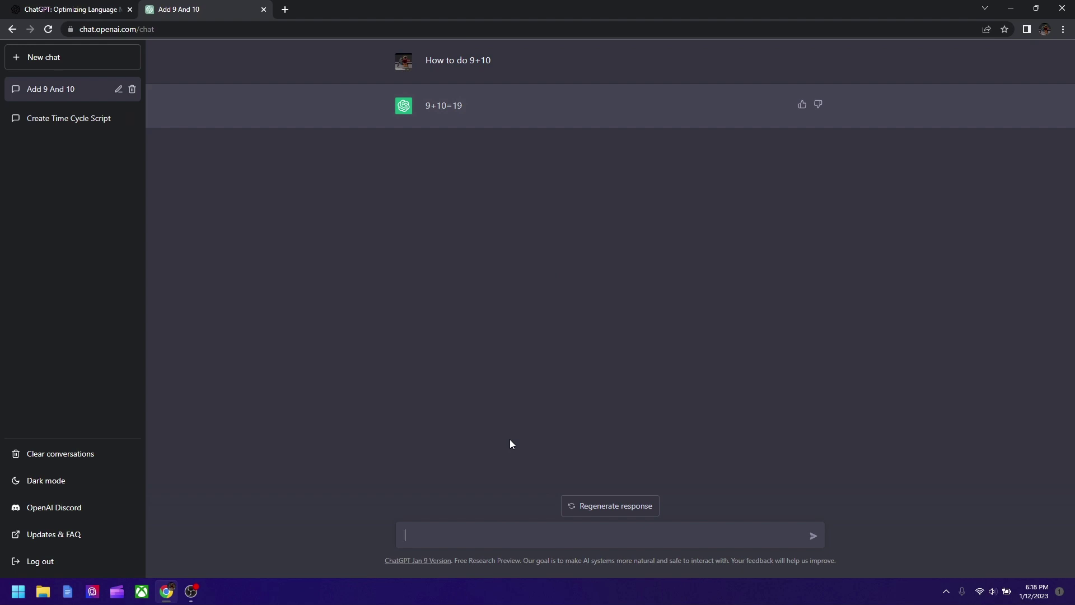
pyautogui.write('How to cook rice')
pyautogui.click(814, 535)
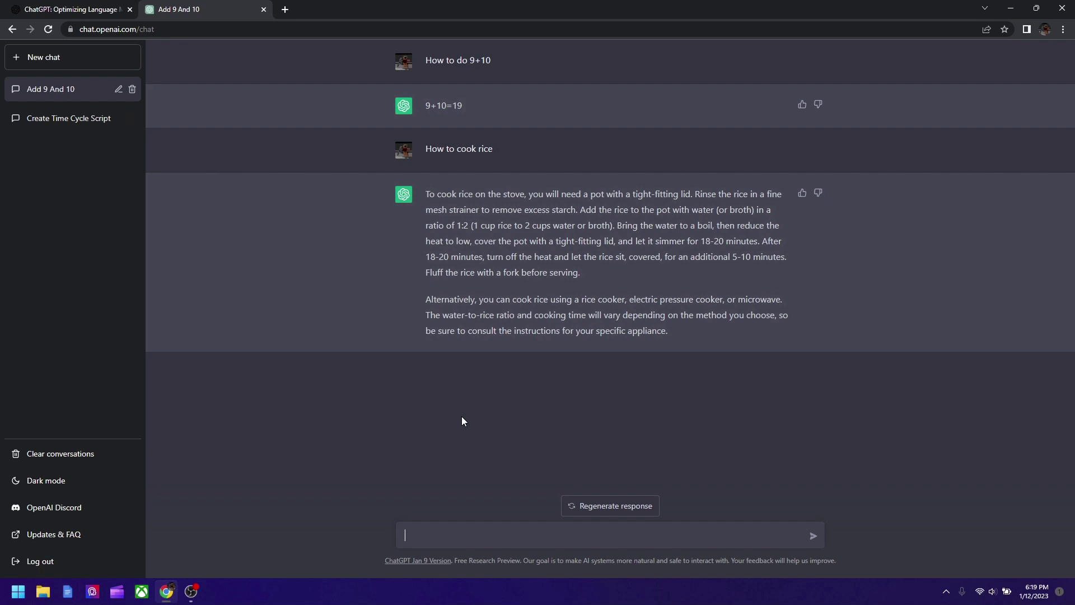
# - Send ChatGPT the question 'Where can i buy an iPhone?'
pyautogui.write('Where can i buy an iPhone?')
pyautogui.click(815, 539)
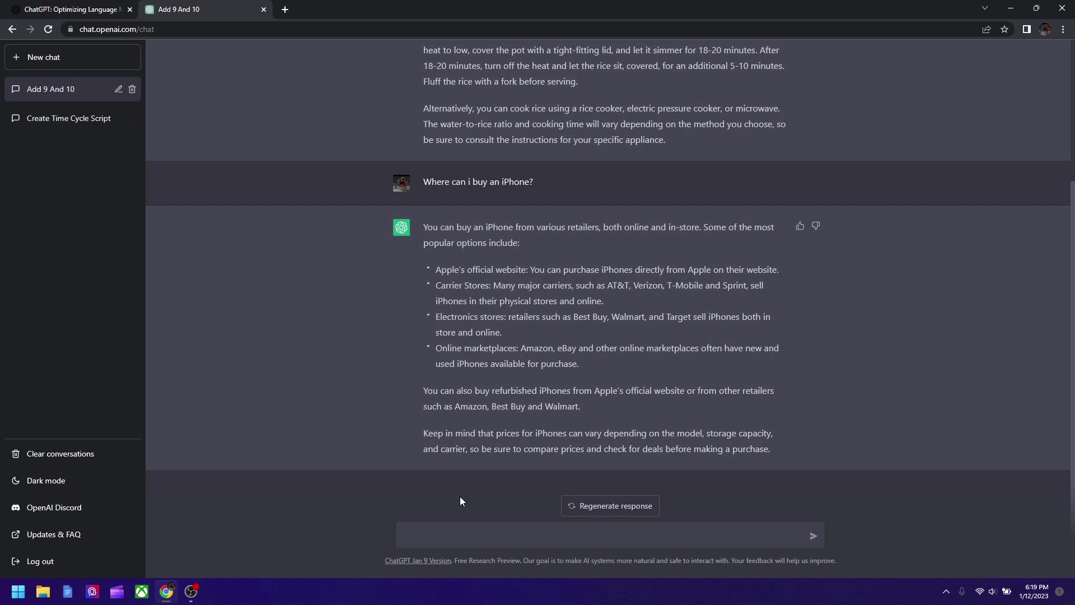
# - Clear the stray text and send 'How to install windows 11' to ChatGPT
pyautogui.write('Wha')
pyautogui.press('BackSpace')
pyautogui.press('BackSpace')
pyautogui.press('BackSpace')
pyautogui.write('How to install windows 11')
pyautogui.click(813, 535)
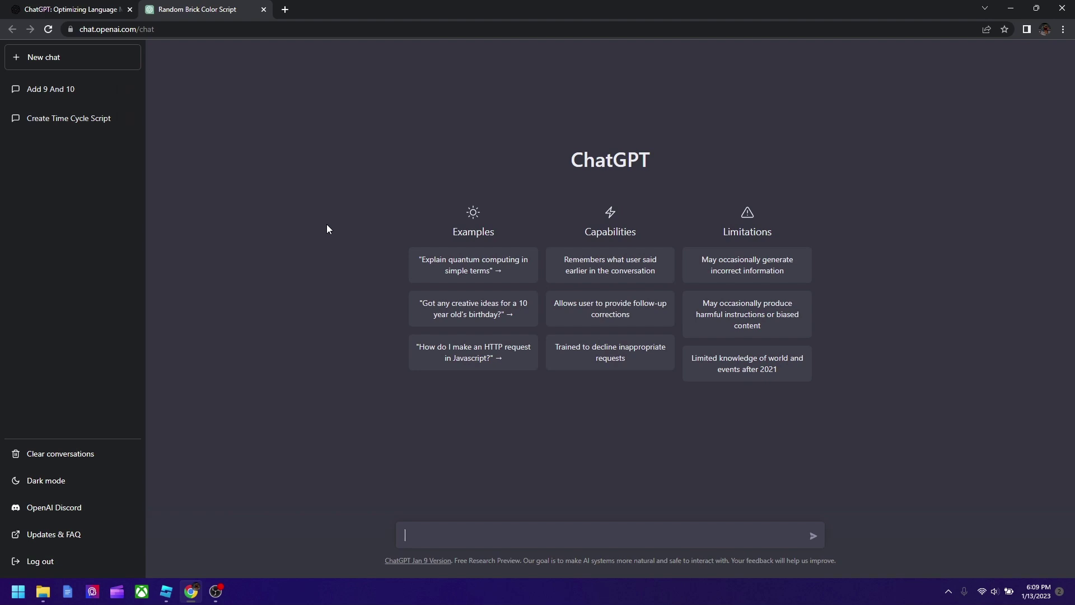
# - Ask ChatGPT for a Roblox script that changes a brick to a random color, and copy the Lua code
pyautogui.write('how do i make a script that makes a brick changes to a')
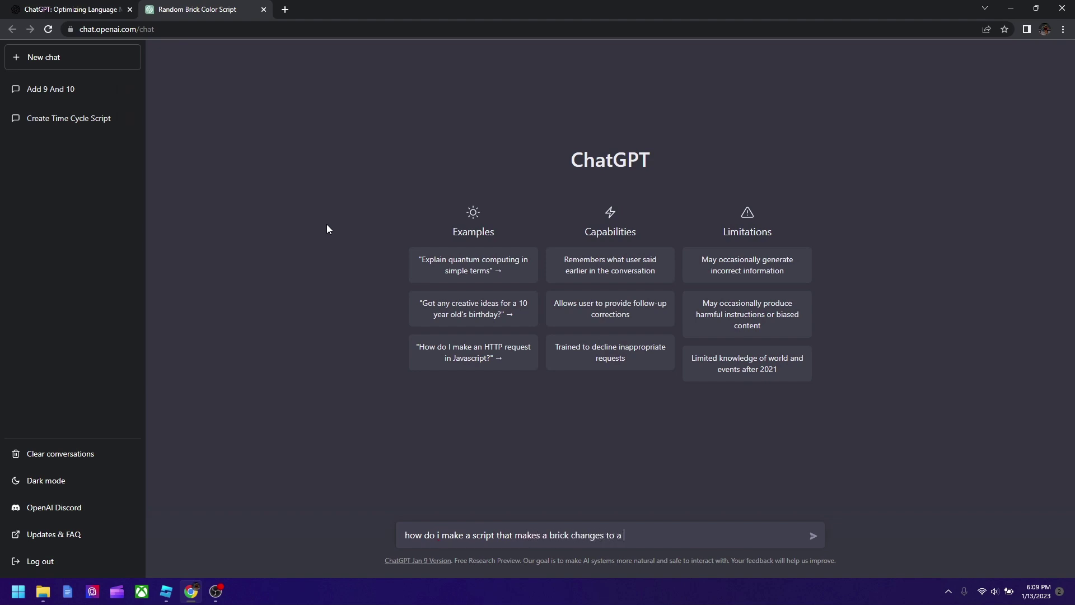
pyautogui.write(' random color in roblox')
pyautogui.press('Return')
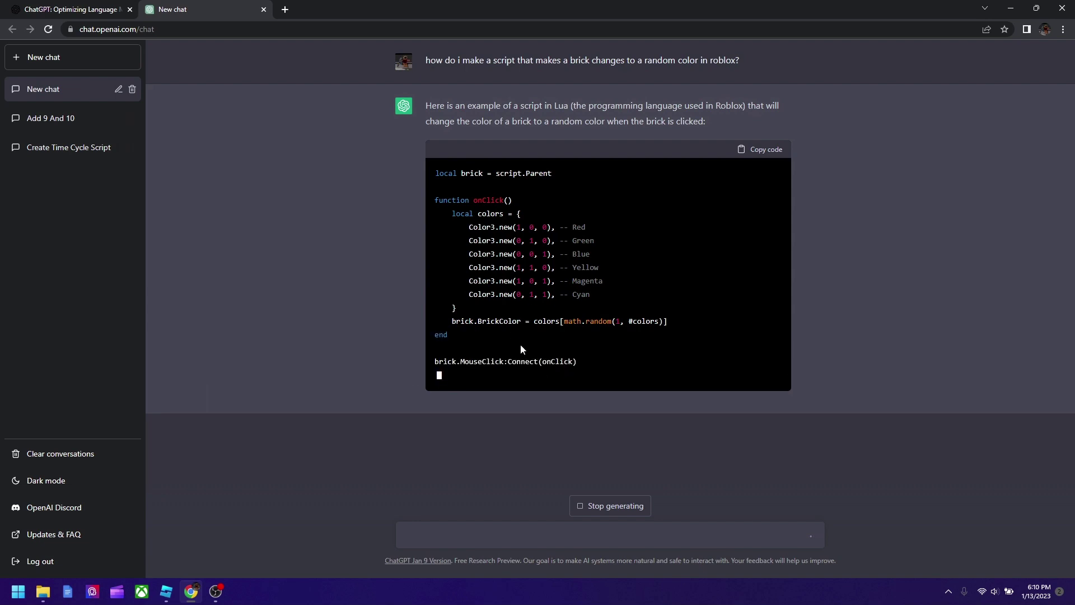
pyautogui.click(751, 151)
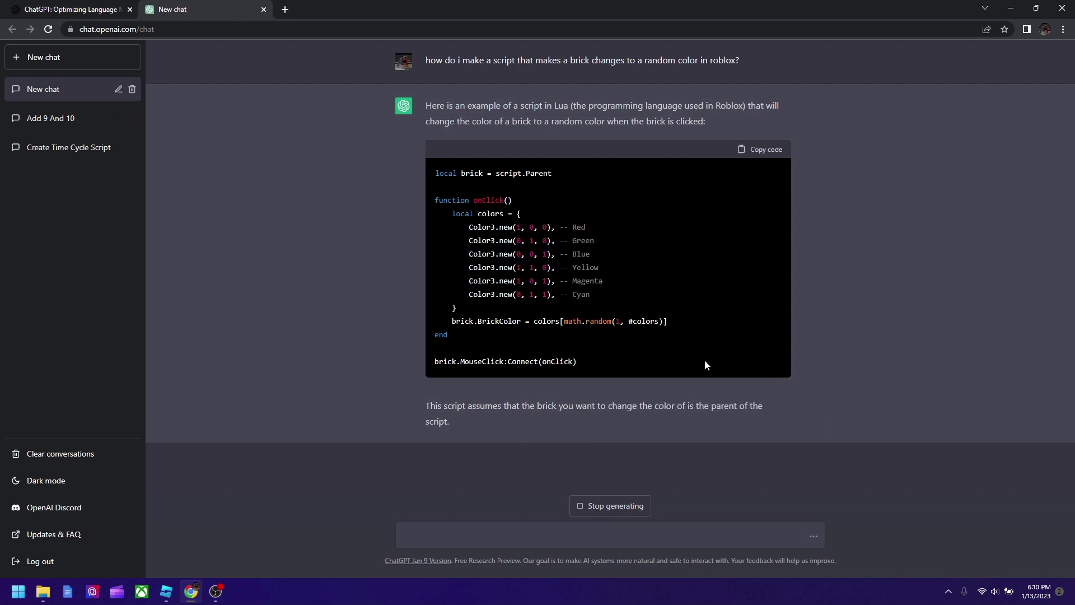
# - In Roblox Studio, insert a new Part and add a Script inside it
pyautogui.click(166, 591)
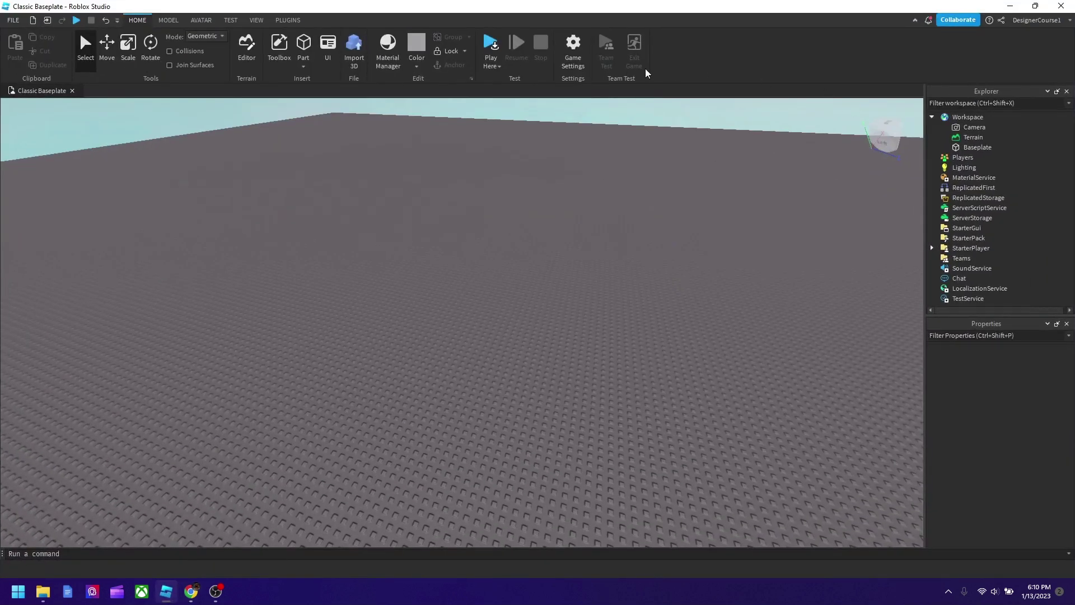
pyautogui.click(303, 44)
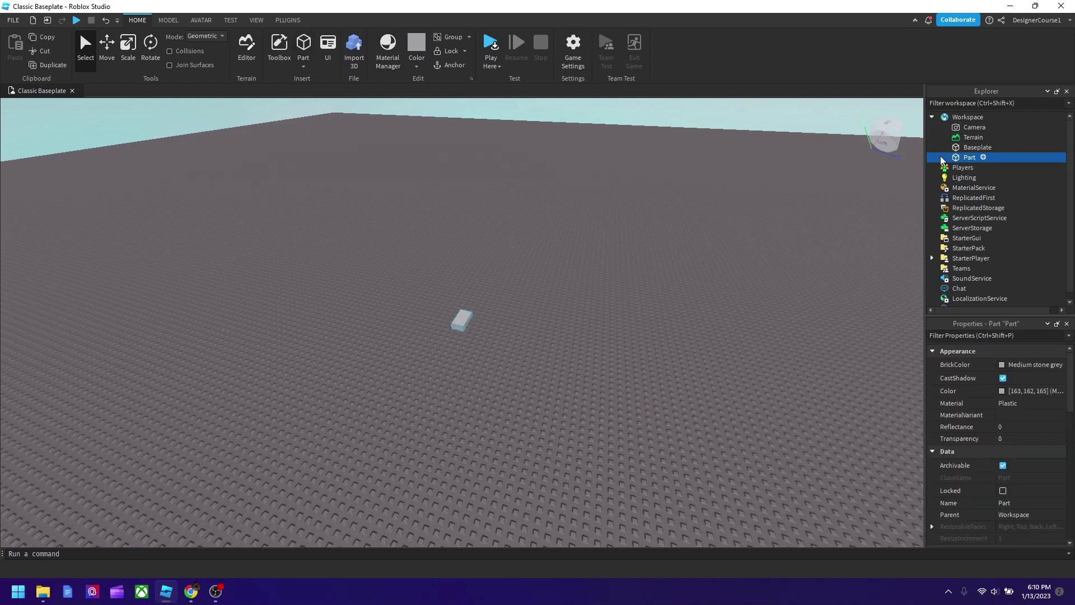
pyautogui.click(983, 157)
pyautogui.click(966, 203)
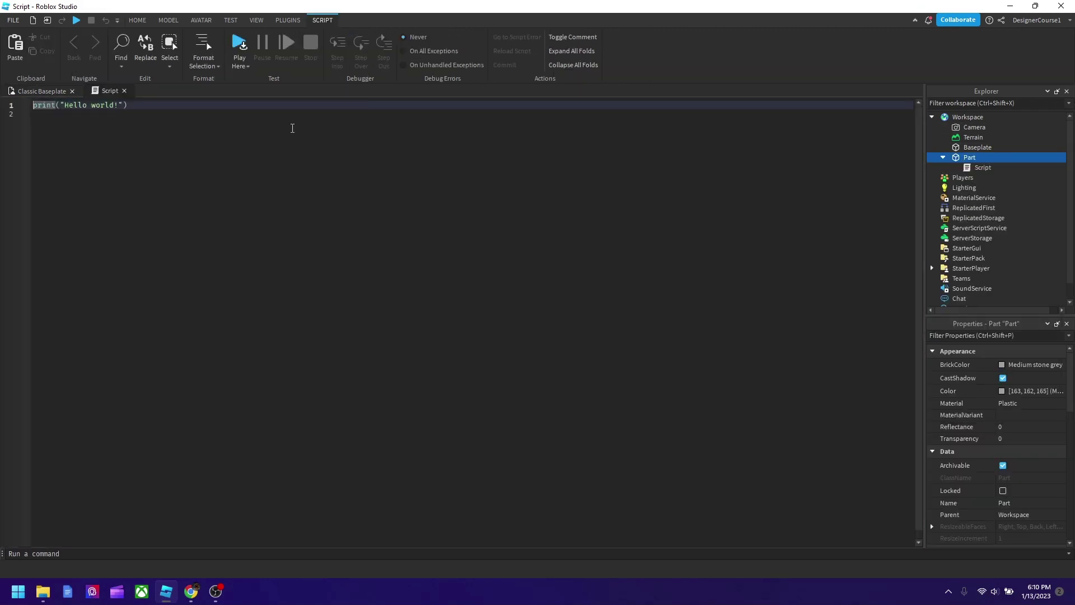
# - Replace the default print line with the pasted random-colour code and start a play test
pyautogui.click(296, 108)
pyautogui.press('BackSpace')
pyautogui.press('BackSpace')
pyautogui.press('BackSpace')
pyautogui.press('BackSpace')
pyautogui.press('BackSpace')
pyautogui.press('BackSpace')
pyautogui.press('BackSpace')
pyautogui.press('BackSpace')
pyautogui.press('BackSpace')
pyautogui.press('BackSpace')
pyautogui.press('BackSpace')
pyautogui.press('BackSpace')
pyautogui.press('BackSpace')
pyautogui.press('BackSpace')
pyautogui.press('BackSpace')
pyautogui.press('BackSpace')
pyautogui.press('BackSpace')
pyautogui.press('BackSpace')
pyautogui.press('BackSpace')
pyautogui.press('BackSpace')
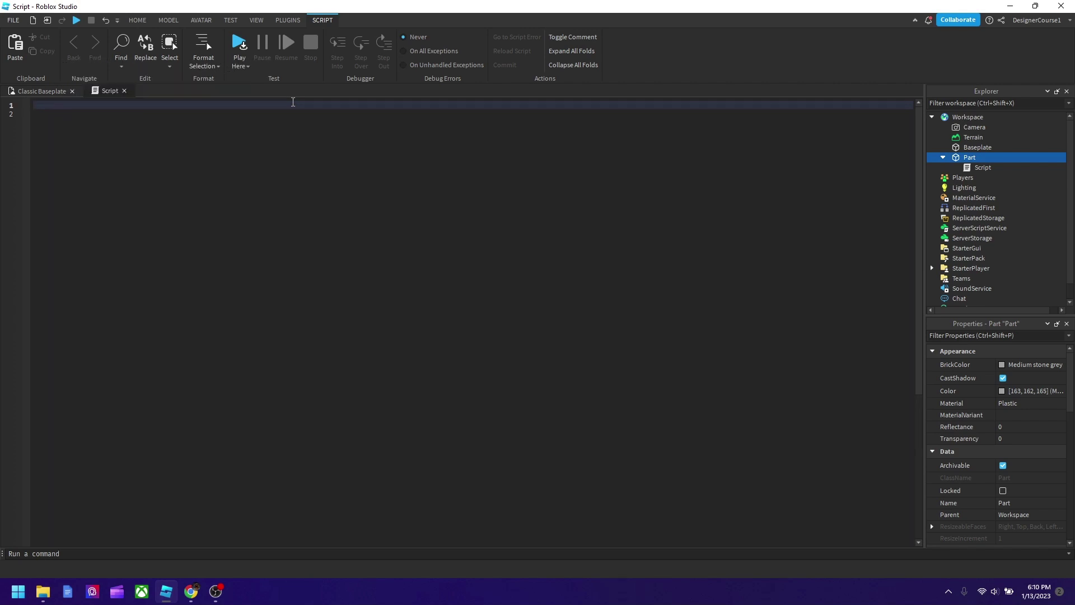
pyautogui.hotkey('ctrl', 'v')
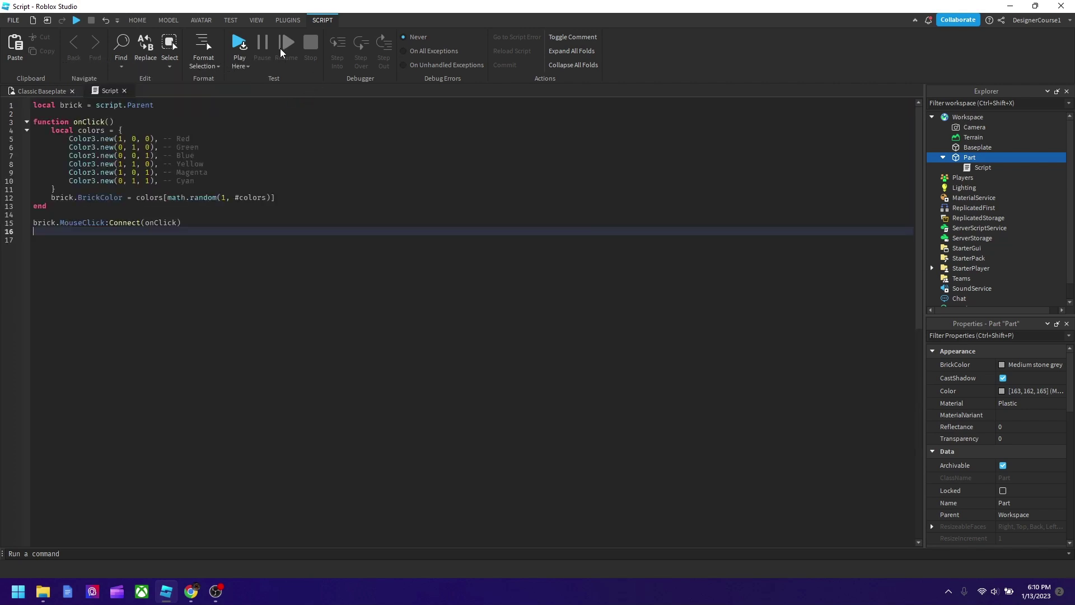
pyautogui.click(237, 45)
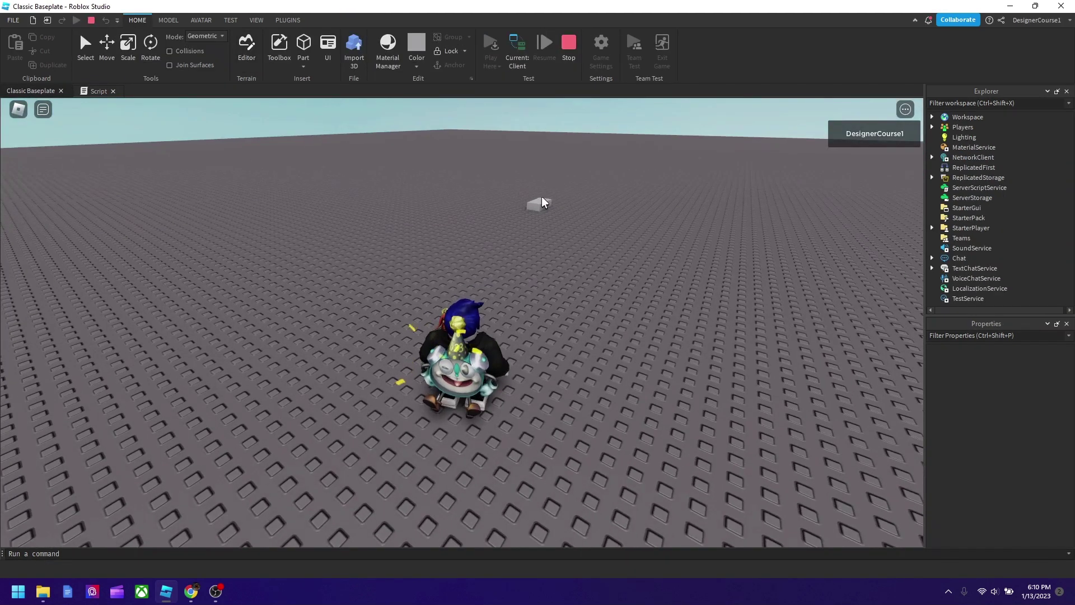
# - Walk the avatar toward the grey block, stop the play test, and list insertable objects for the Part
pyautogui.scroll(5, 556, 238)
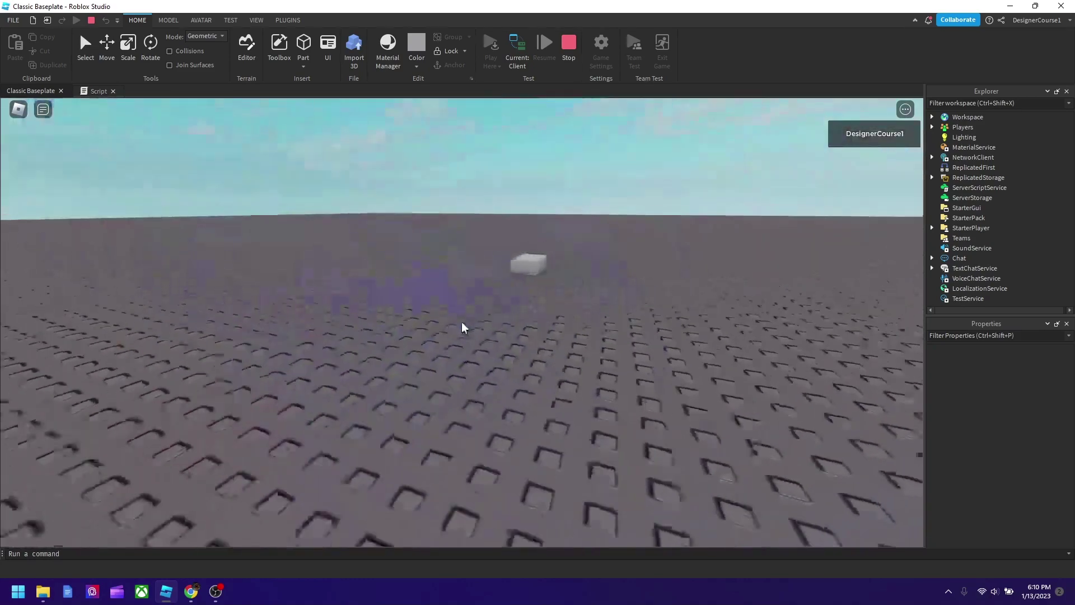
pyautogui.press('w')
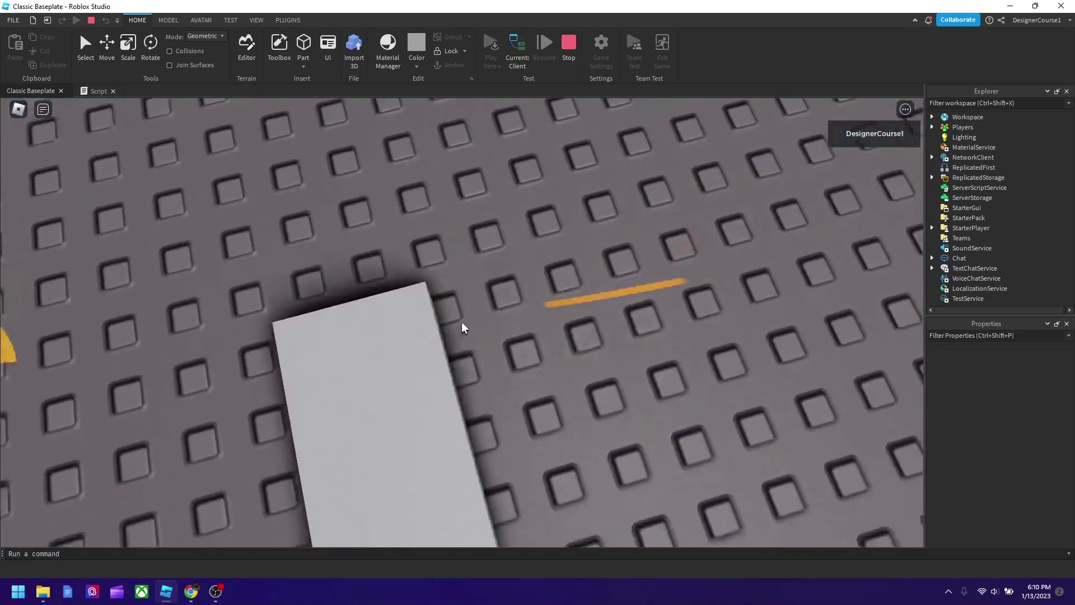
pyautogui.scroll(-5, 463, 328)
pyautogui.click(568, 45)
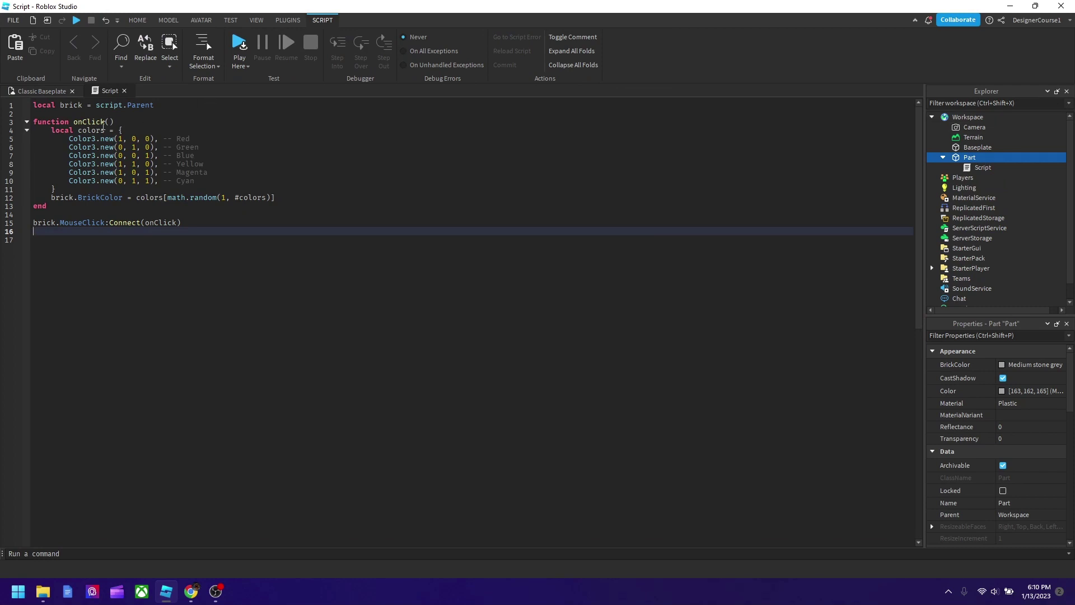
pyautogui.click(982, 158)
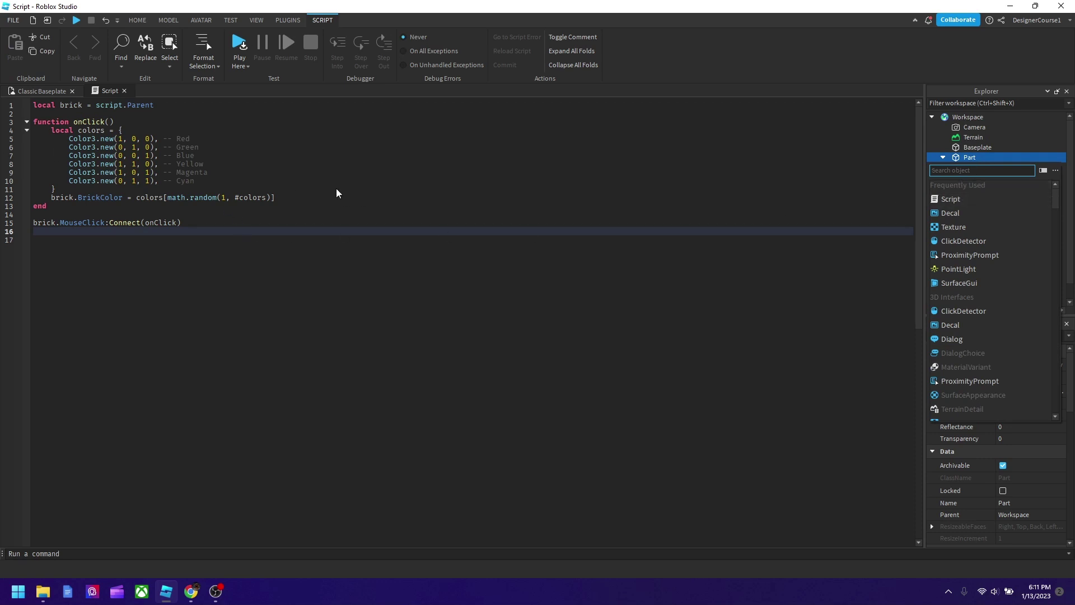
# - Add a ClickDetector inside the Part and start a play test from the Classic Baseplate view
pyautogui.click(993, 245)
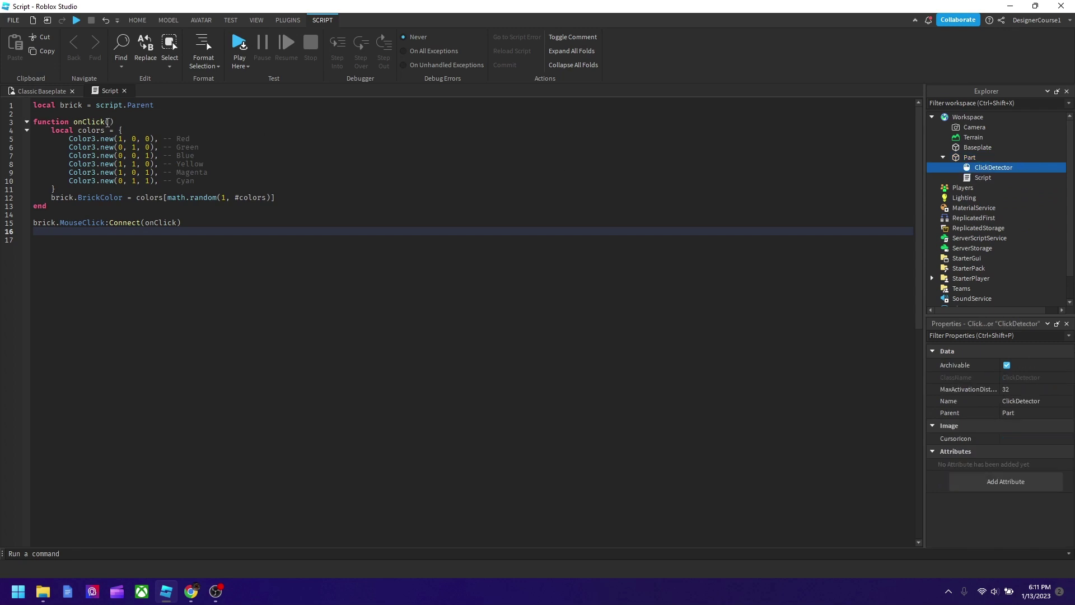
pyautogui.click(35, 90)
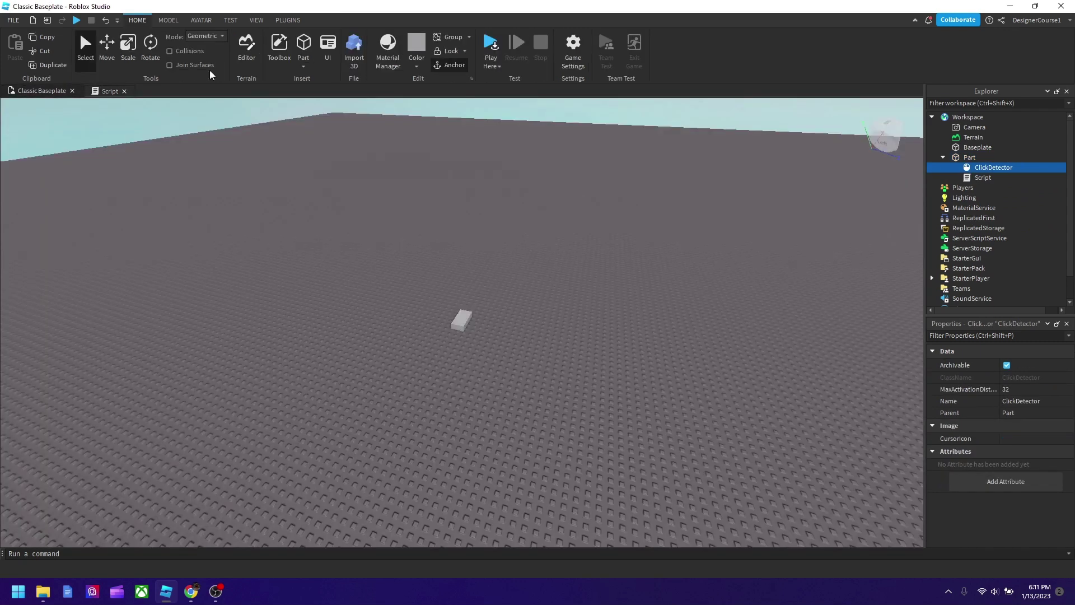
pyautogui.click(492, 52)
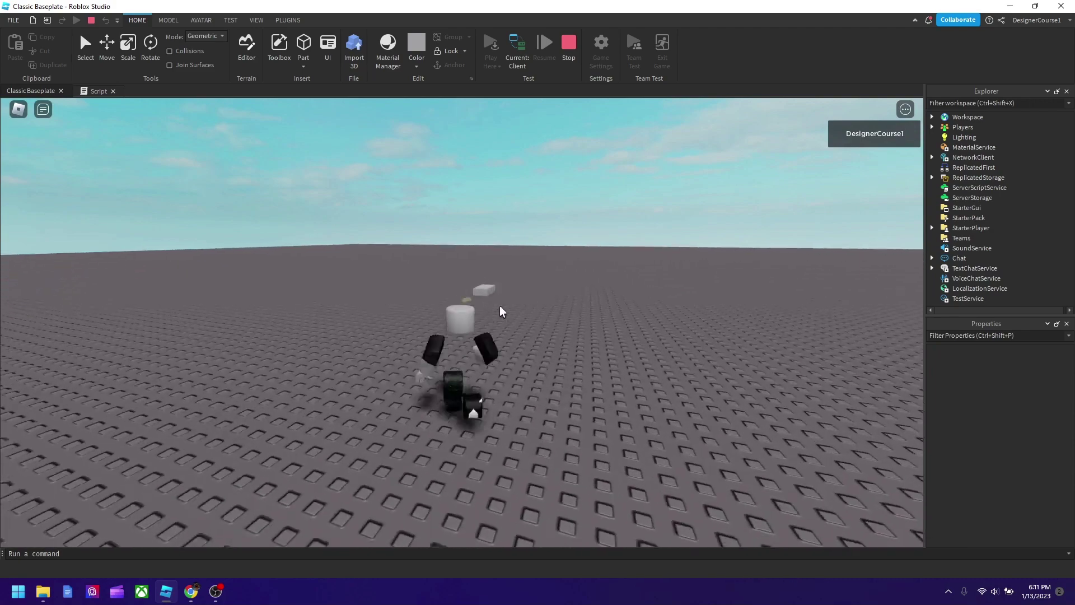
# - Walk the character to the part, stop the test, and switch back to ChatGPT in Chrome
pyautogui.scroll(5, 463, 328)
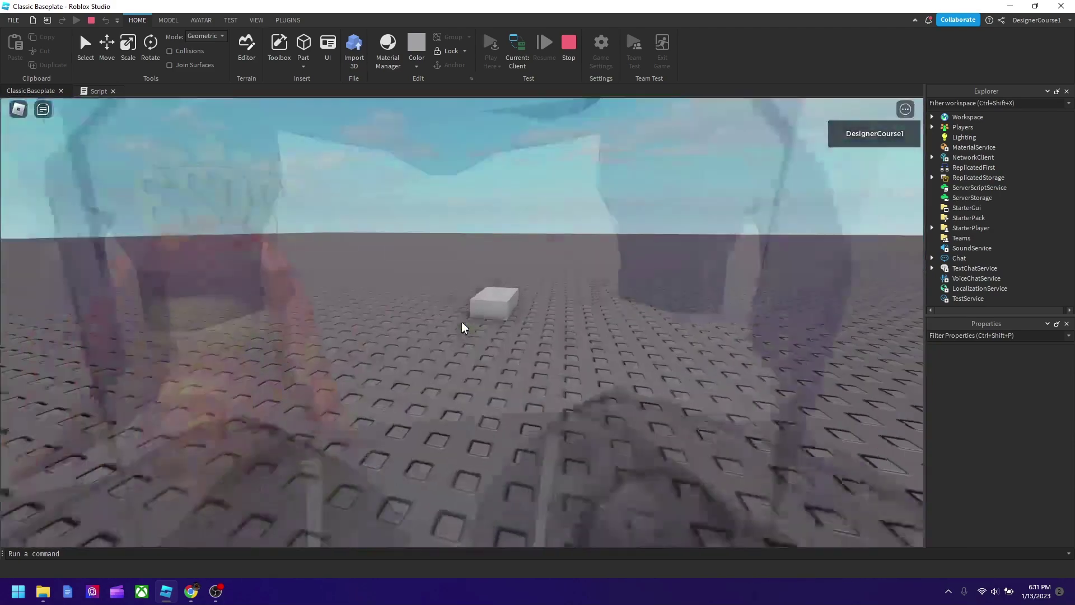
pyautogui.scroll(3, 462, 328)
pyautogui.press('w')
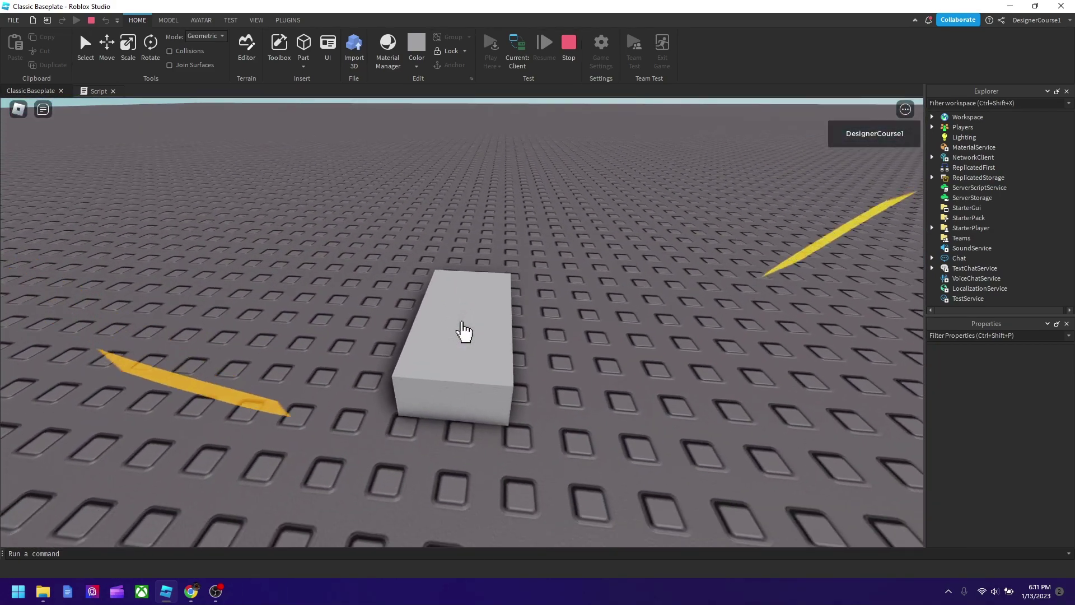
pyautogui.scroll(-5, 463, 330)
pyautogui.click(566, 50)
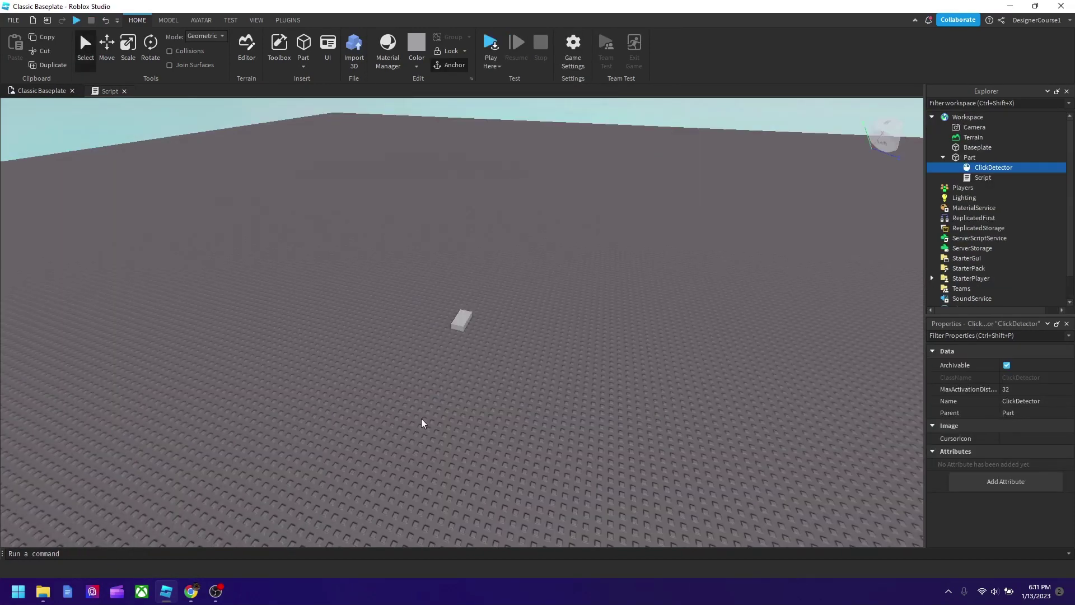
pyautogui.hotkey('alt', 'Tab')
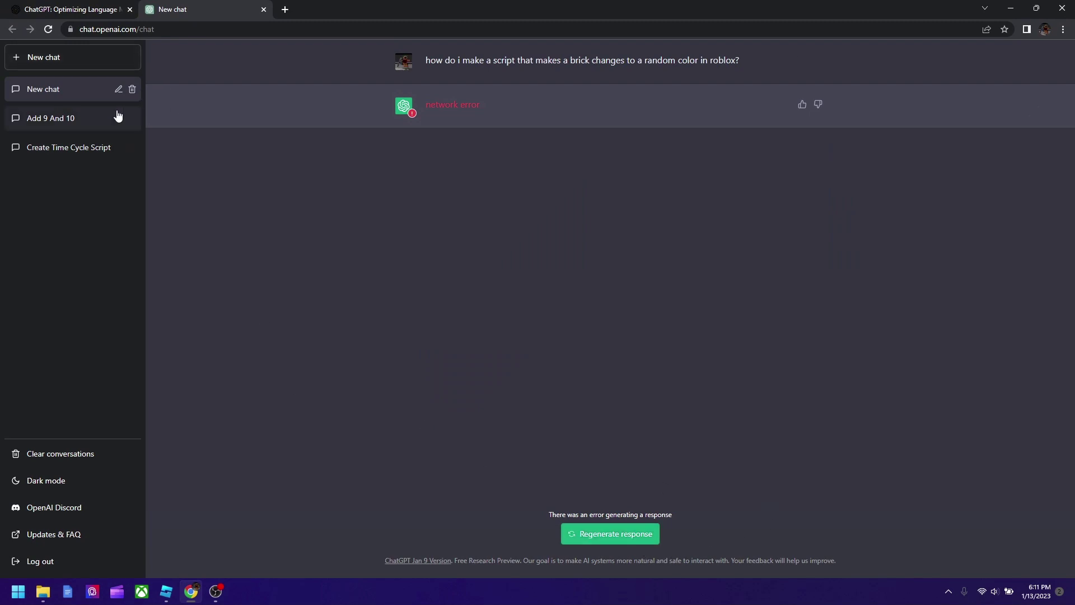
# - In a new chat, draft 'how do i make a script that makes a brick change to a random color automatically in roblox?'
pyautogui.click(109, 64)
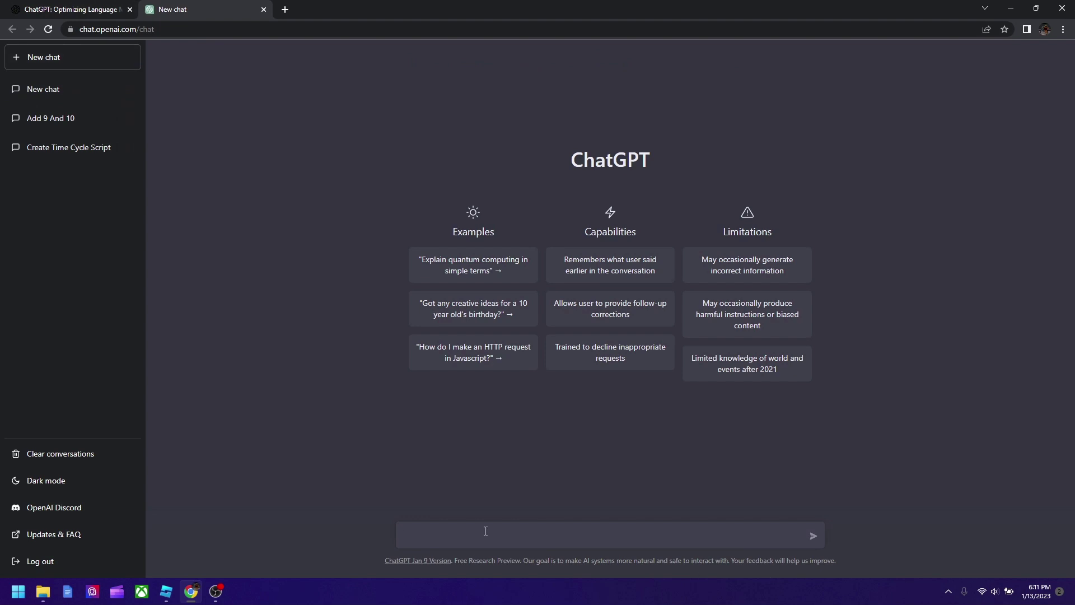
pyautogui.write('how do i make a script that ma')
pyautogui.press('BackSpace')
pyautogui.press('BackSpace')
pyautogui.write('makes a brick change to a')
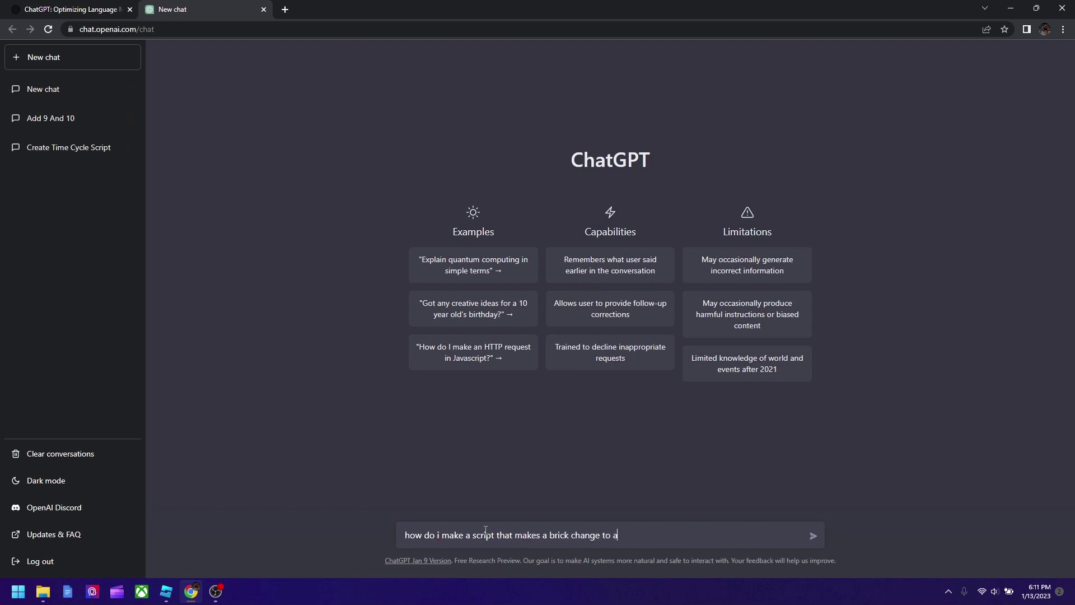
pyautogui.write(' random color automatically ')
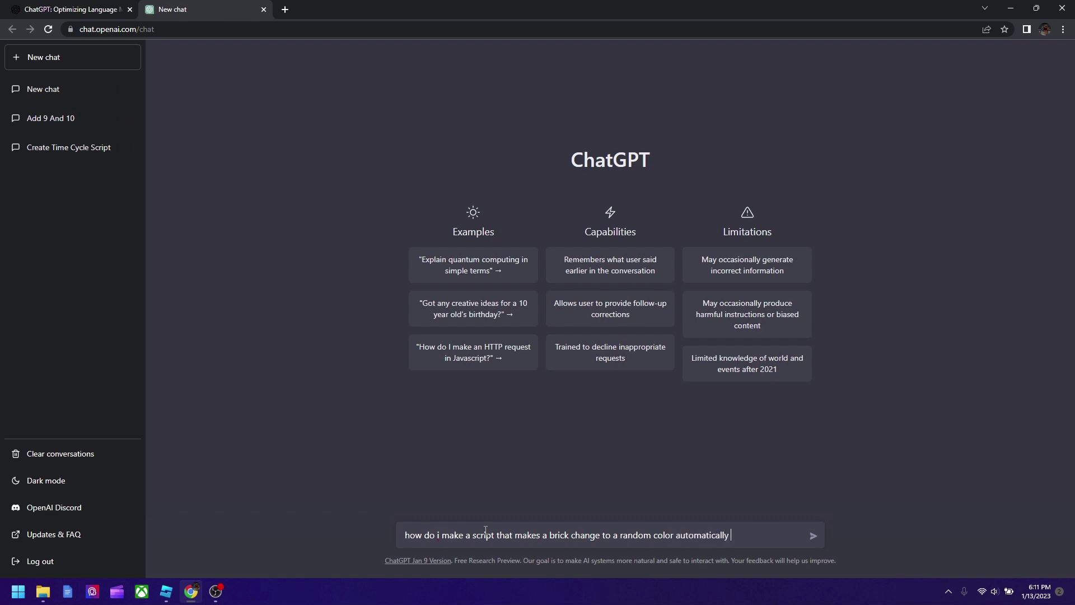
pyautogui.write('in roblox?')
# - Send the automatic random-colour brick question and let ChatGPT generate its Lua scripts
pyautogui.press('Return')
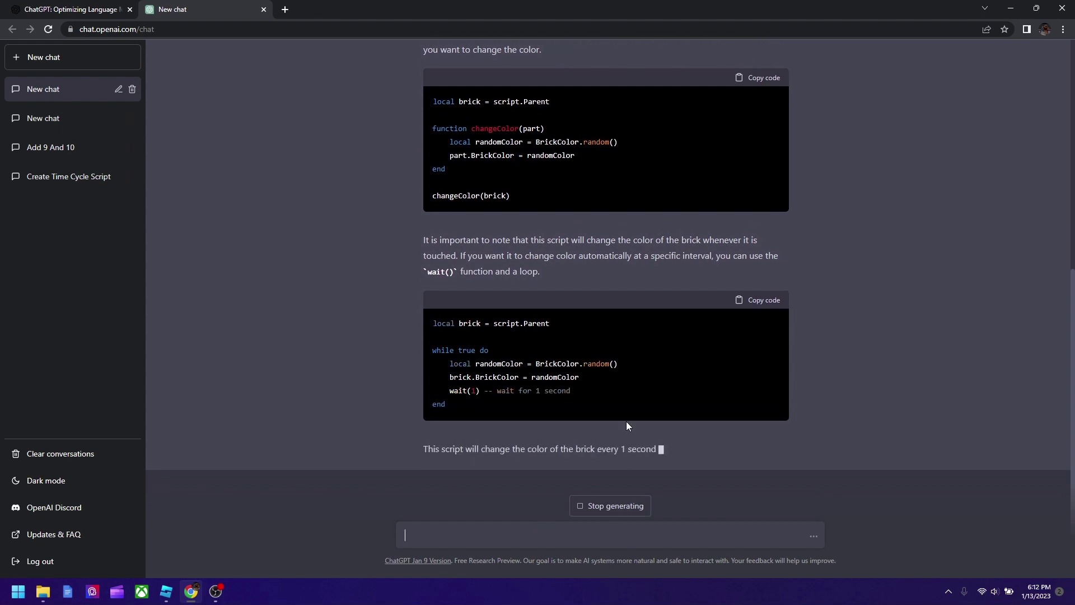
# - Review the reply, then request one script on the part that recolours it without clicking
pyautogui.scroll(7, 633, 337)
pyautogui.scroll(-7, 627, 380)
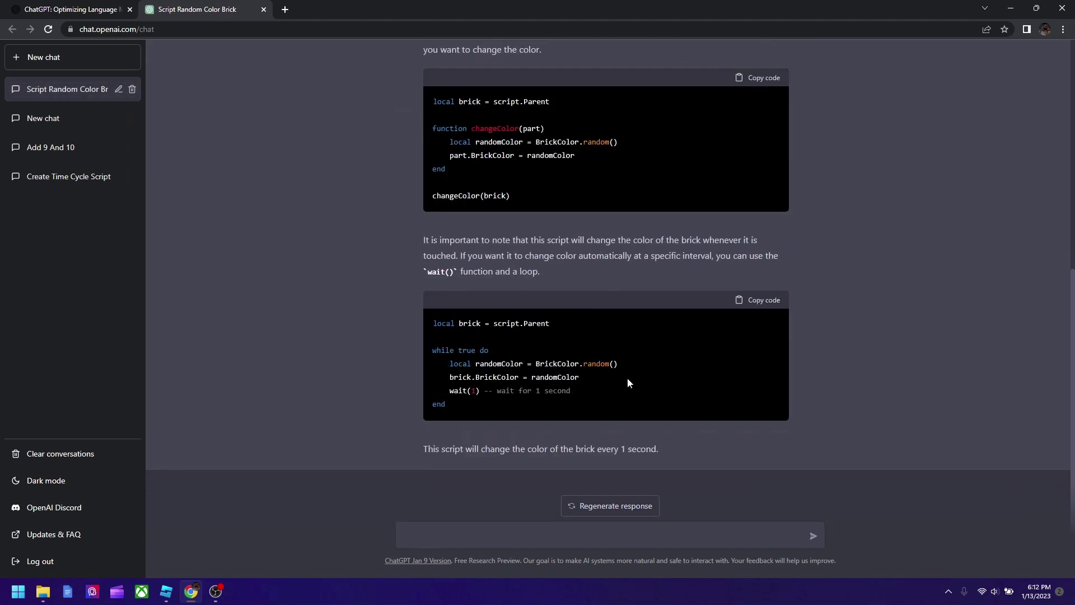
pyautogui.scroll(7, 627, 381)
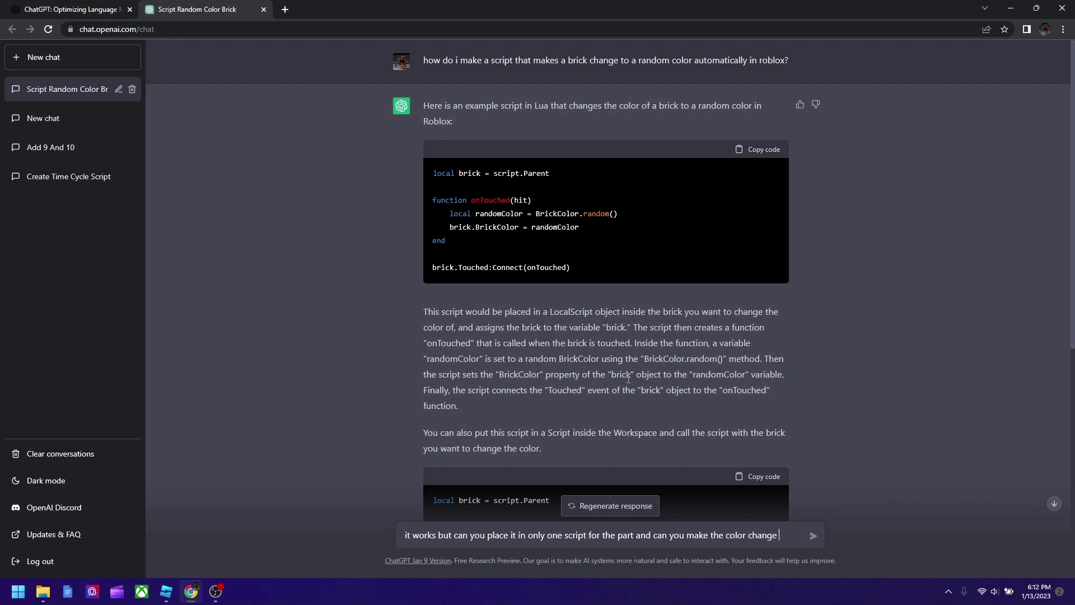
pyautogui.write('t')
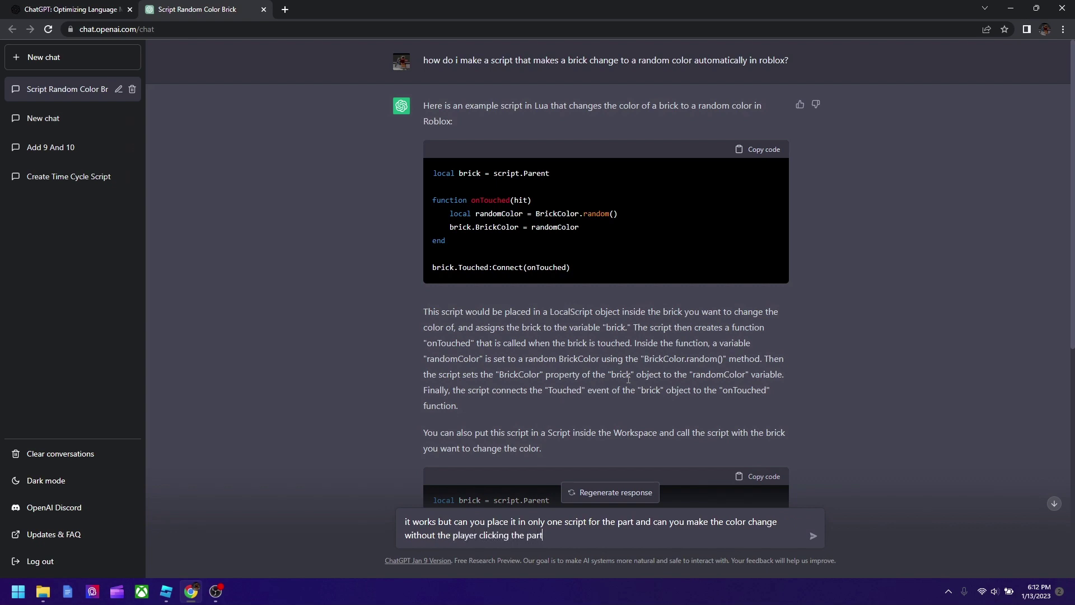
pyautogui.click(813, 535)
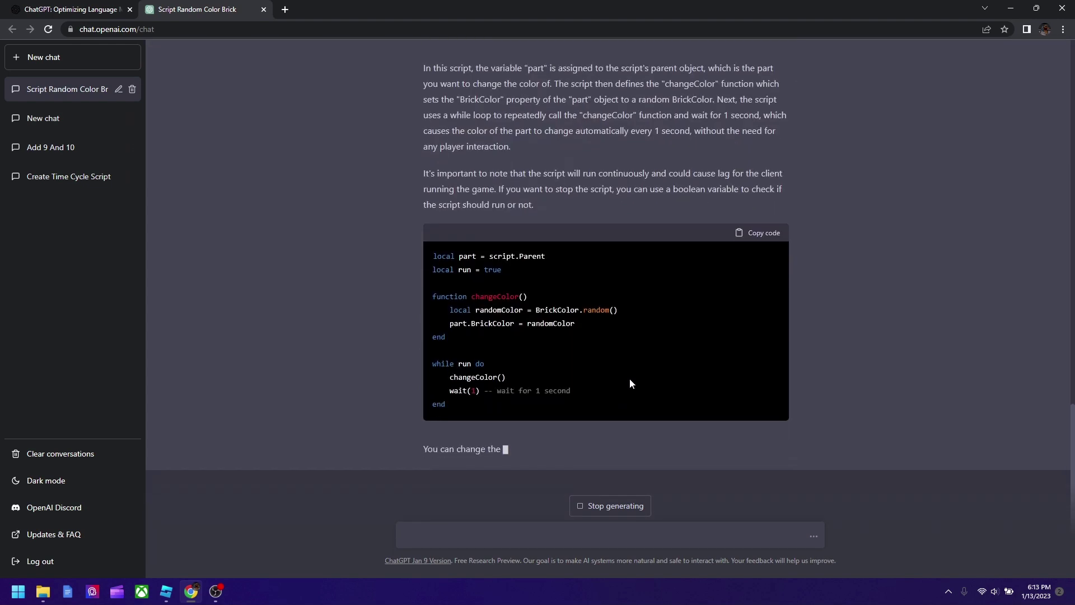
# - Scroll through ChatGPT's new answer to find the combined while-loop random-colour script
pyautogui.scroll(4, 629, 384)
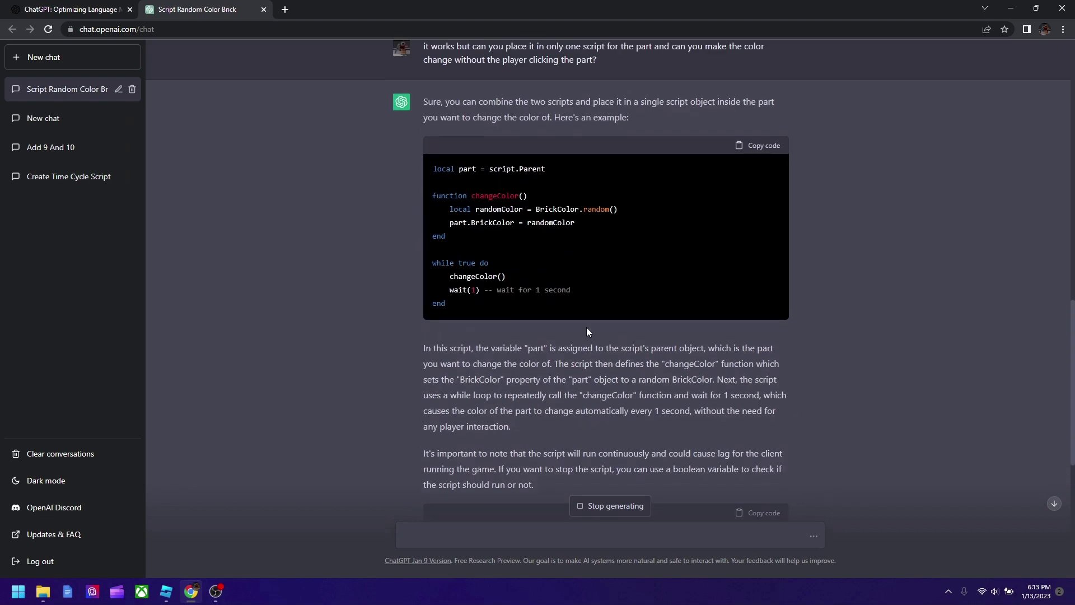
pyautogui.scroll(-4, 595, 347)
pyautogui.scroll(-3, 773, 399)
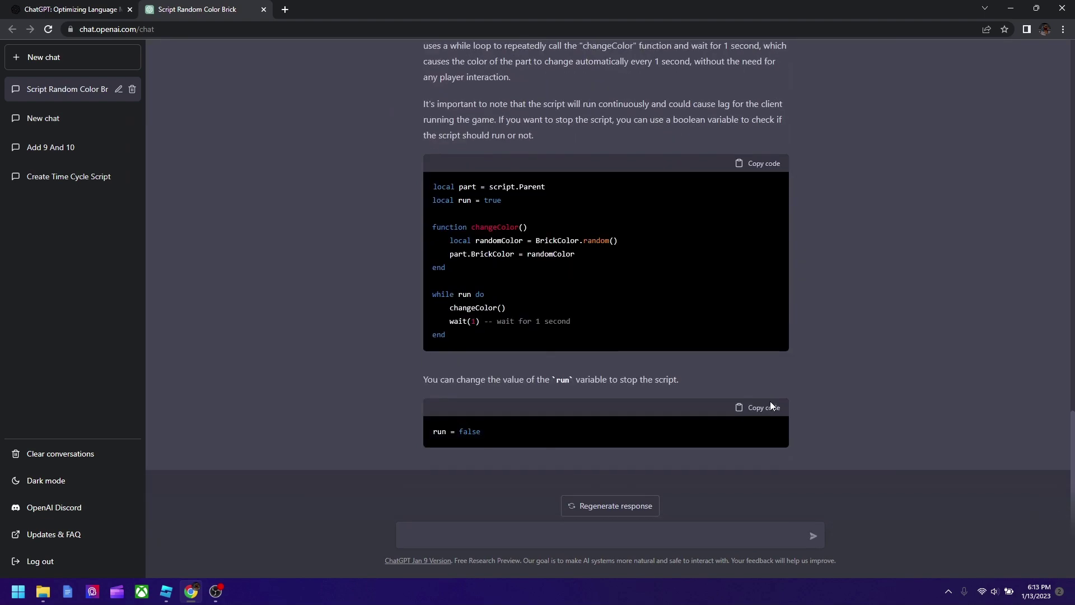
pyautogui.scroll(7, 802, 394)
pyautogui.scroll(-6, 804, 395)
pyautogui.scroll(7, 737, 423)
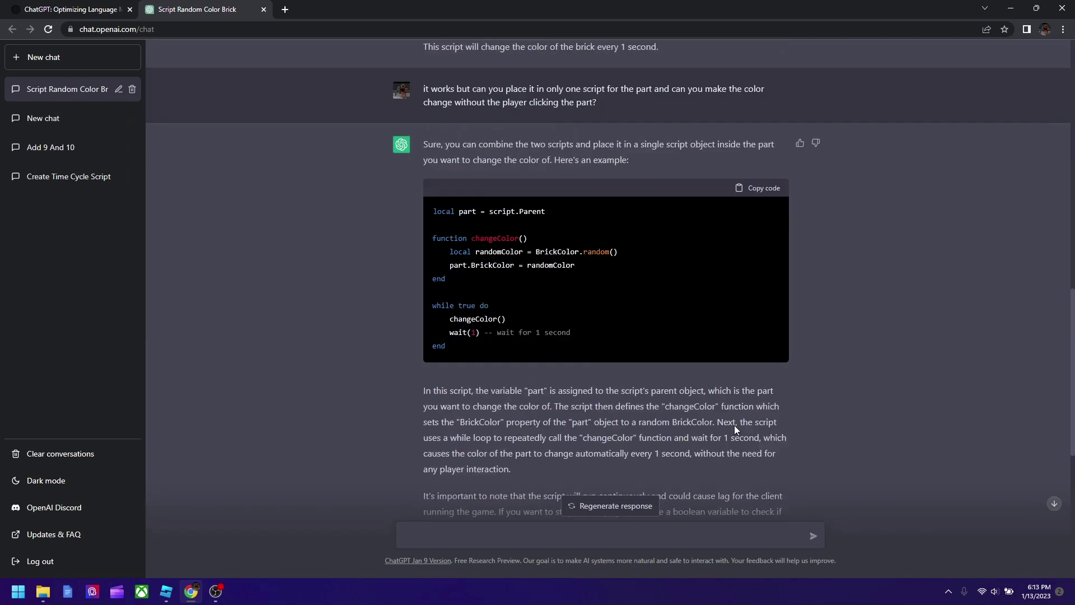
# - Copy the combined colour-loop script and delete the Part's old Script and ClickDetector
pyautogui.click(762, 190)
pyautogui.click(166, 591)
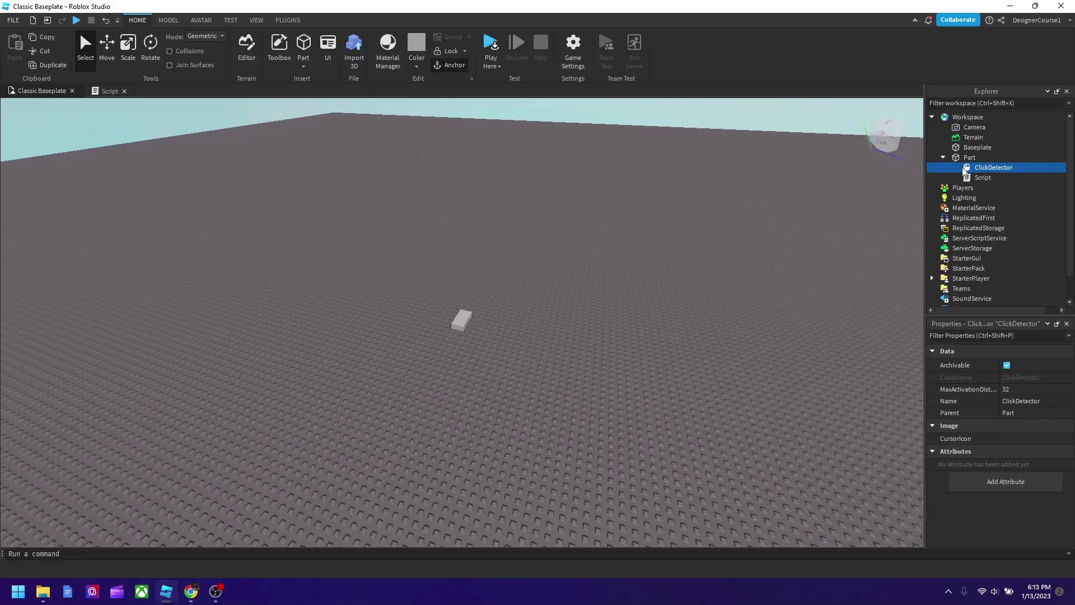
pyautogui.click(982, 177)
pyautogui.keyDown('ctrl'); pyautogui.click(986, 168); pyautogui.keyUp('ctrl')
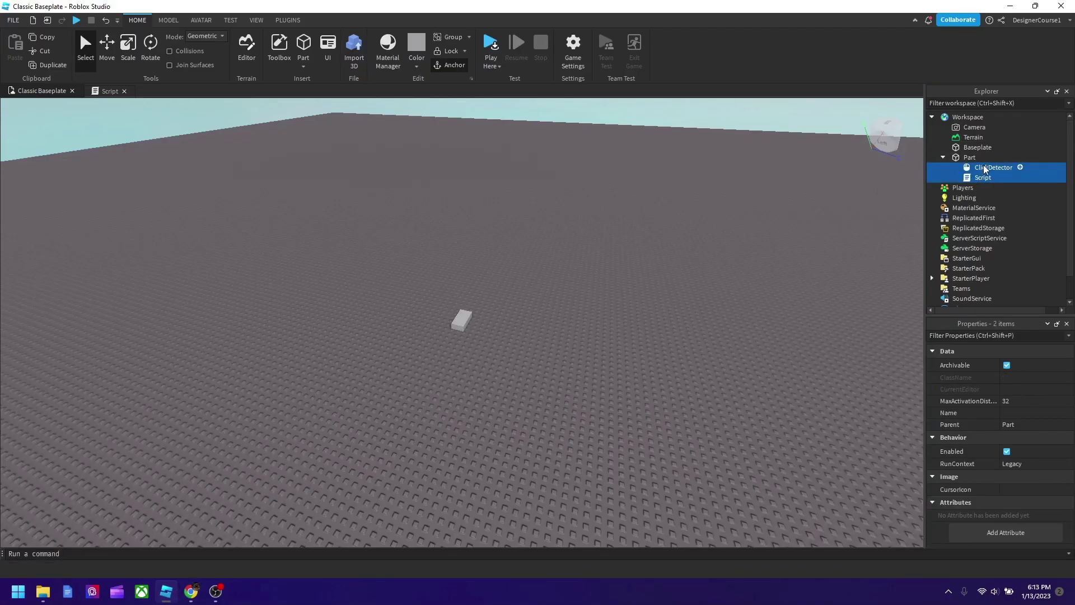
pyautogui.press('Delete')
# - Insert a new Script into Part and paste the while-true colour loop over the Hello world line
pyautogui.click(982, 157)
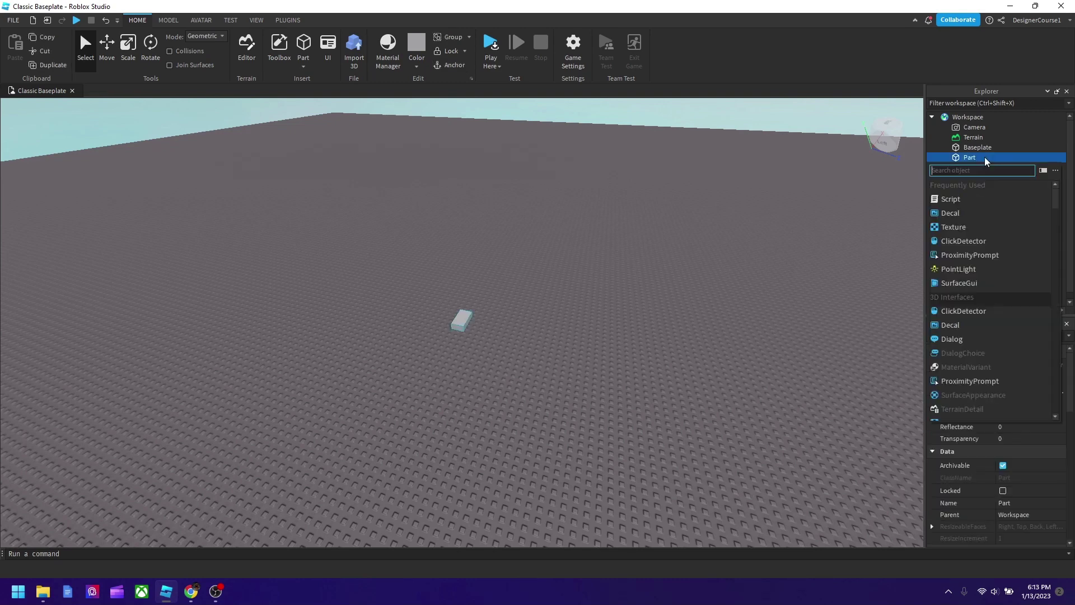
pyautogui.click(958, 206)
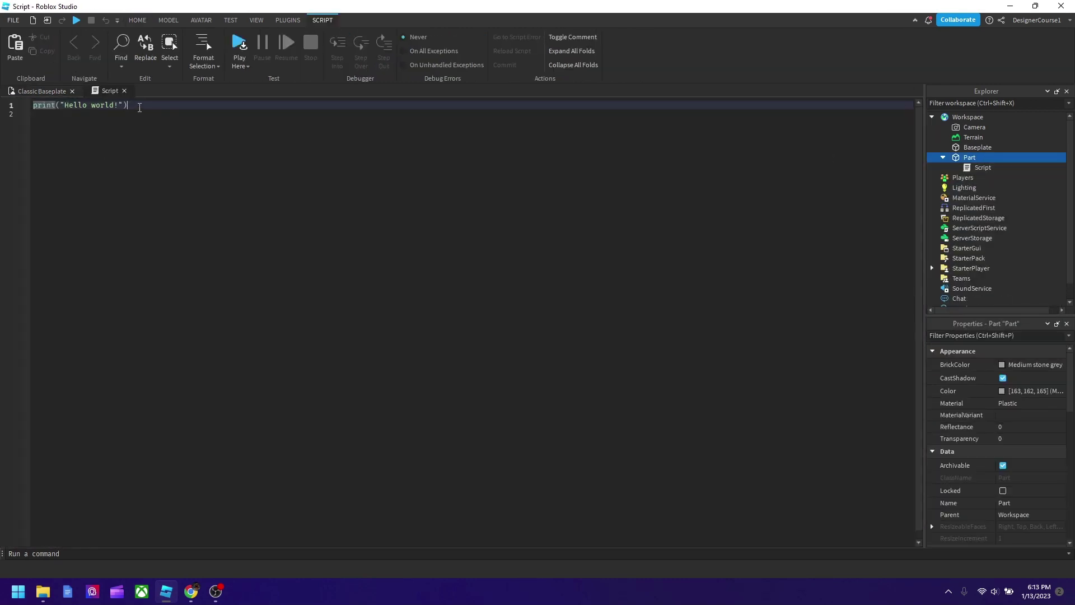
pyautogui.tripleClick(139, 107)
pyautogui.hotkey('ctrl', 'v')
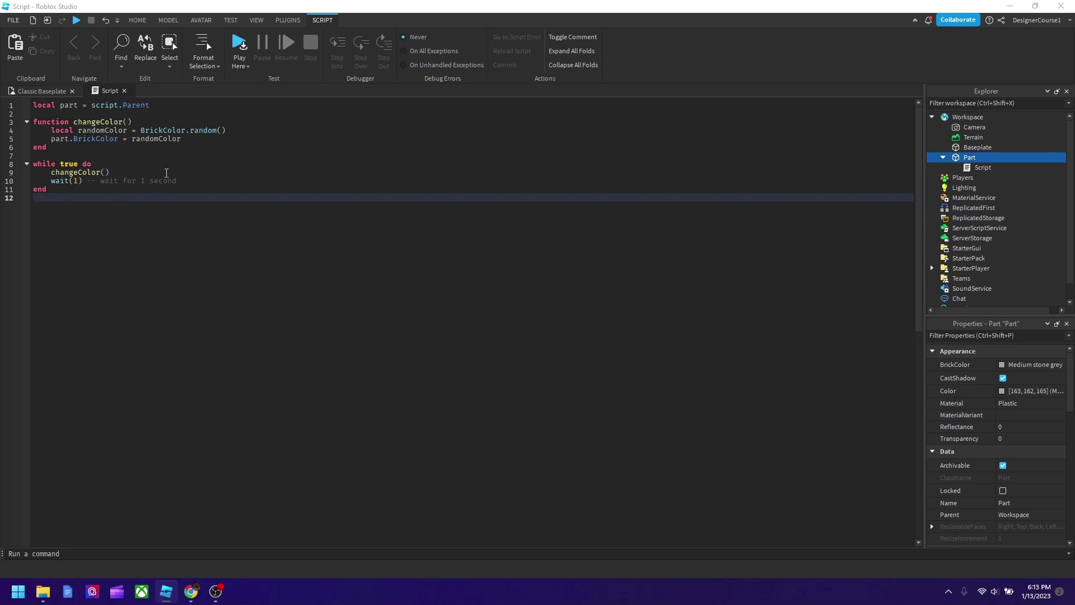
# - Compare the pasted code with ChatGPT's answer, then return to the Classic Baseplate scene
pyautogui.hotkey('alt', 'Tab')
pyautogui.hotkey('alt', 'Tab')
pyautogui.click(63, 92)
pyautogui.scroll(-5, 602, 257)
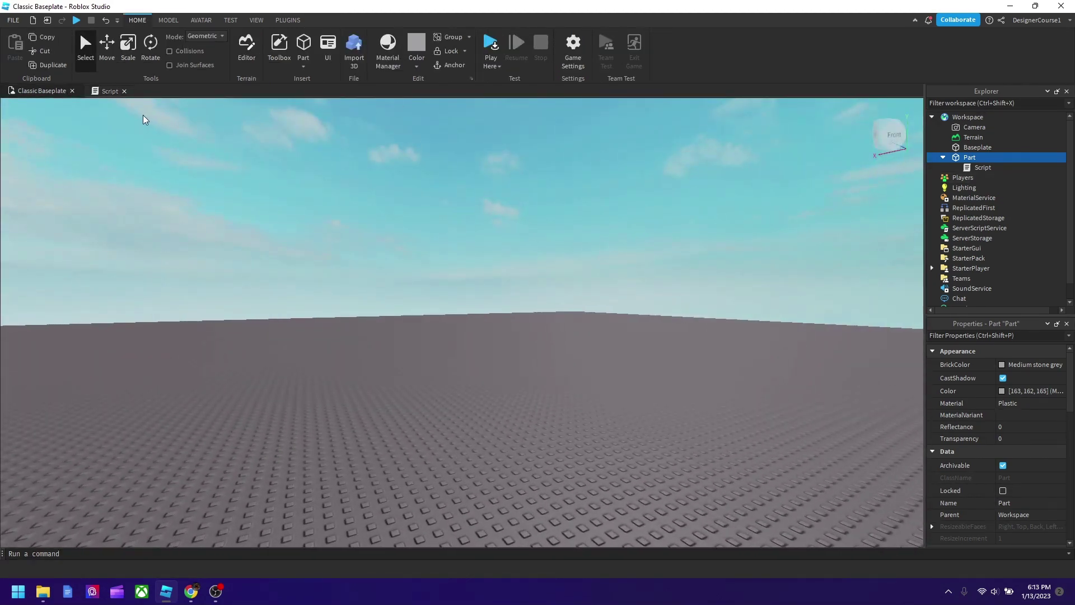
# - Check the part's script, then start a playtest from the Classic Baseplate scene
pyautogui.click(111, 92)
pyautogui.click(41, 92)
pyautogui.click(489, 42)
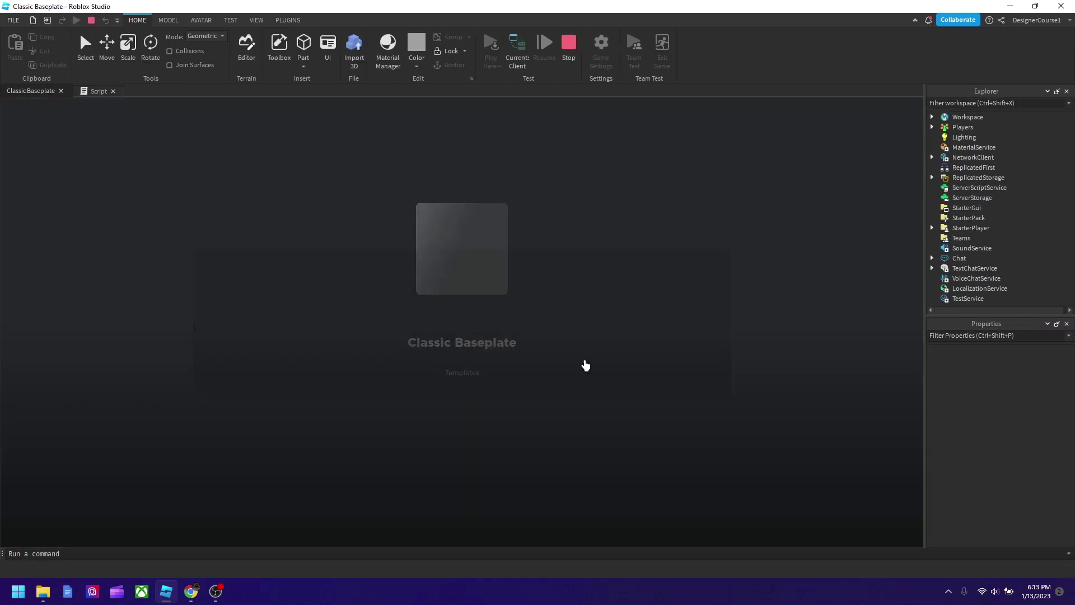
# - Walk the avatar around the part and turn the camera, watching it switch to random colours
pyautogui.press('a')
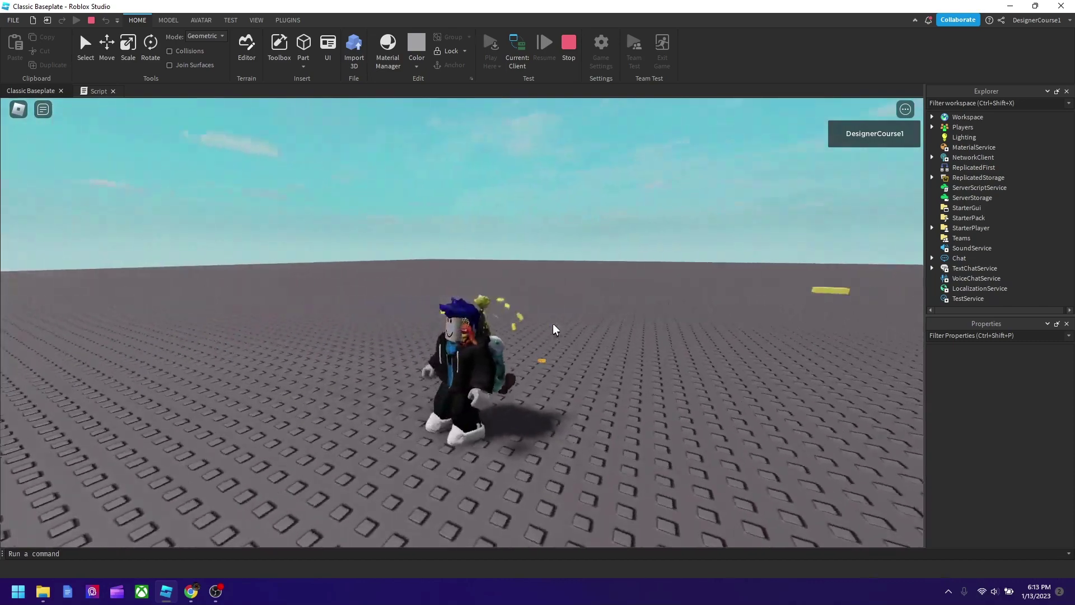
pyautogui.press('w')
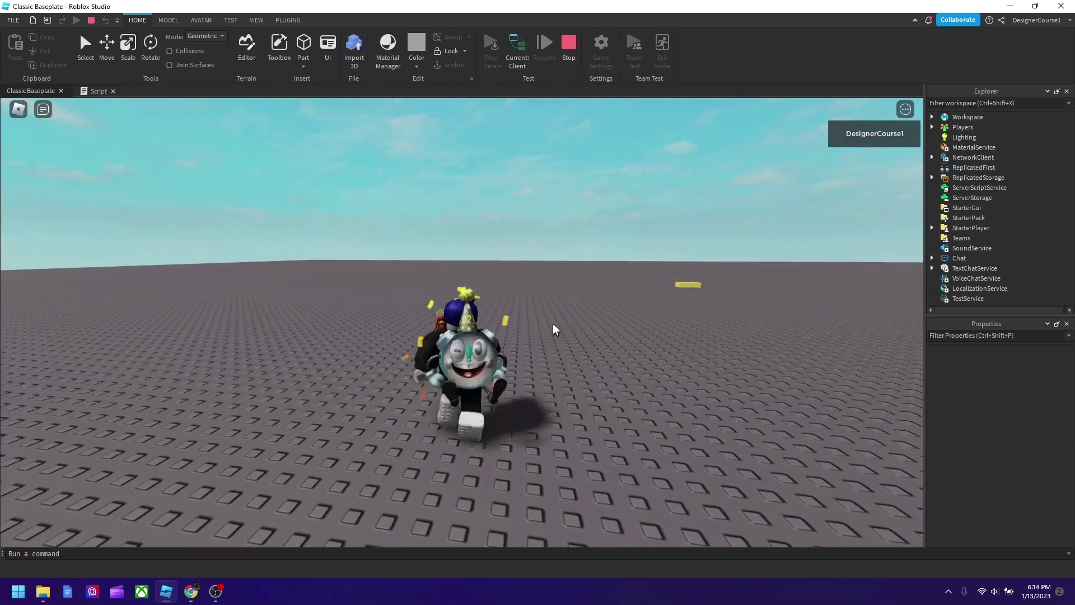
pyautogui.scroll(5, 553, 330)
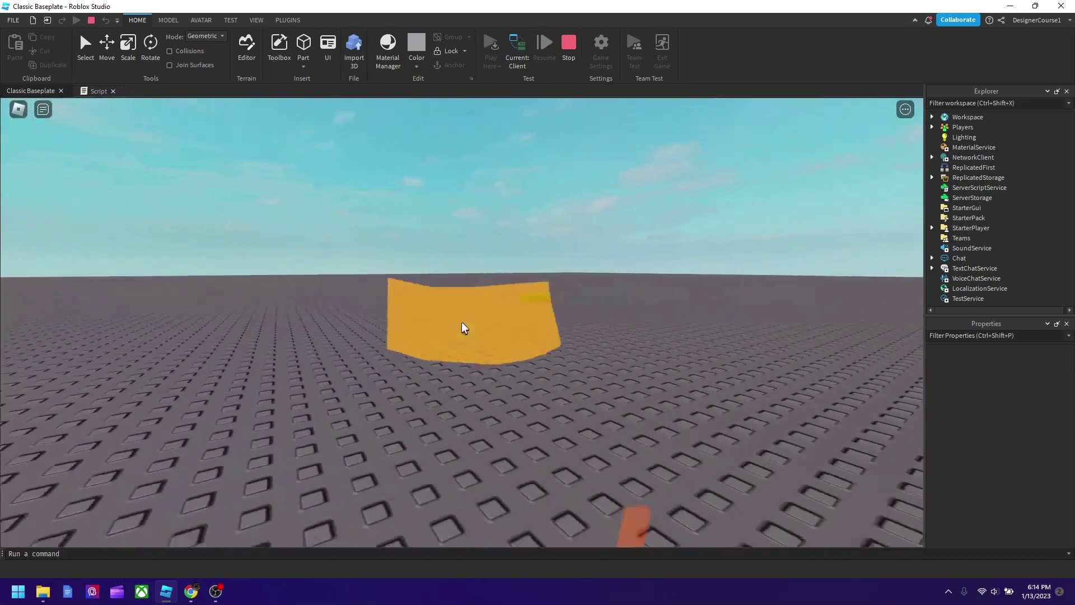
pyautogui.scroll(-5, 463, 328)
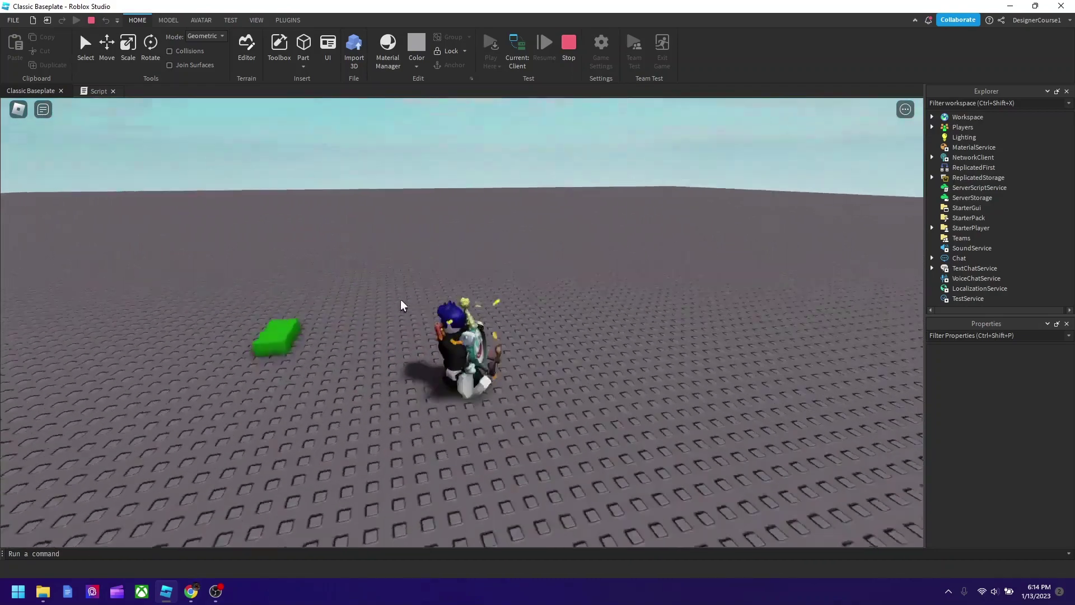
pyautogui.press('a')
pyautogui.press('s')
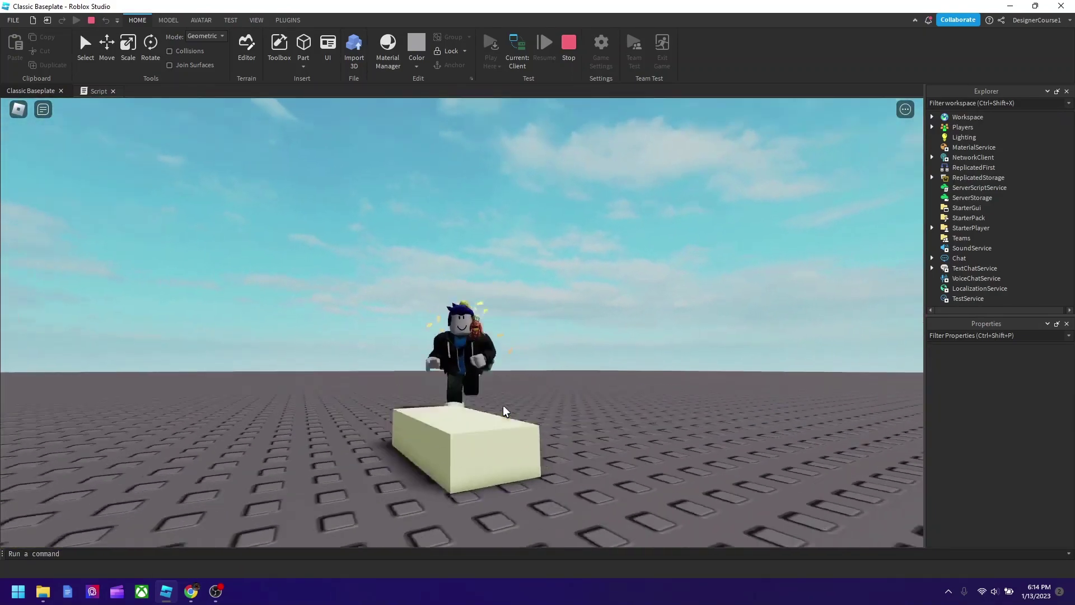
pyautogui.scroll(5, 506, 413)
pyautogui.press('s')
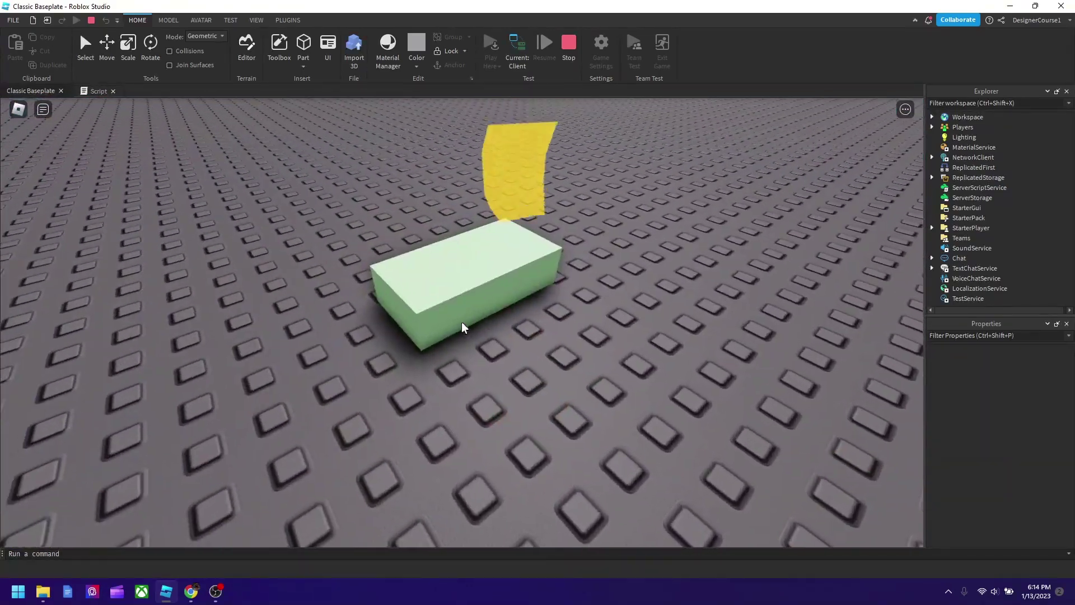
pyautogui.scroll(-5, 464, 325)
pyautogui.scroll(3, 472, 333)
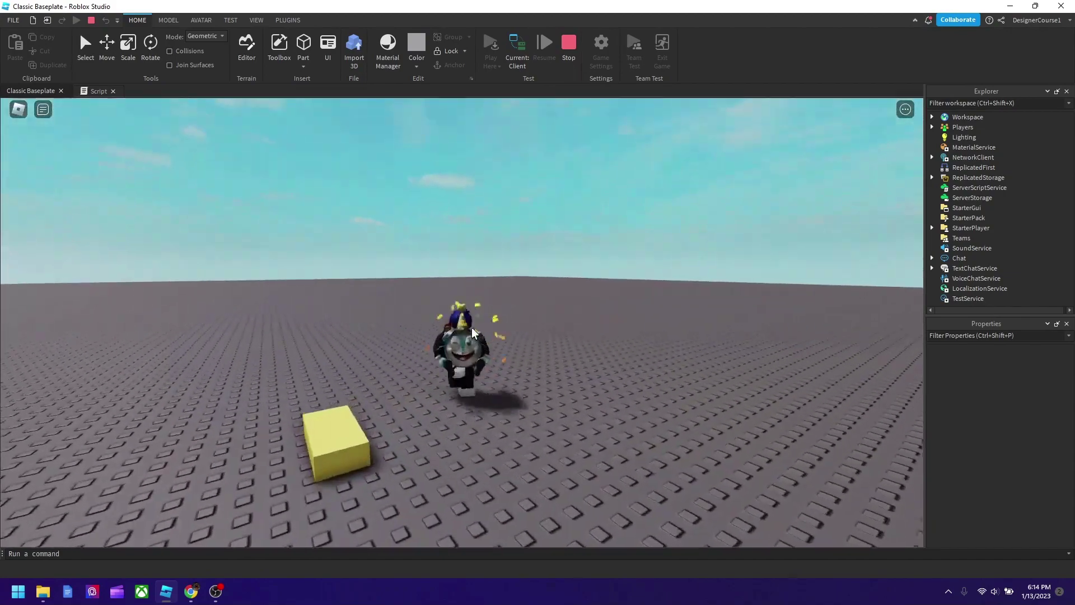
pyautogui.press('Left')
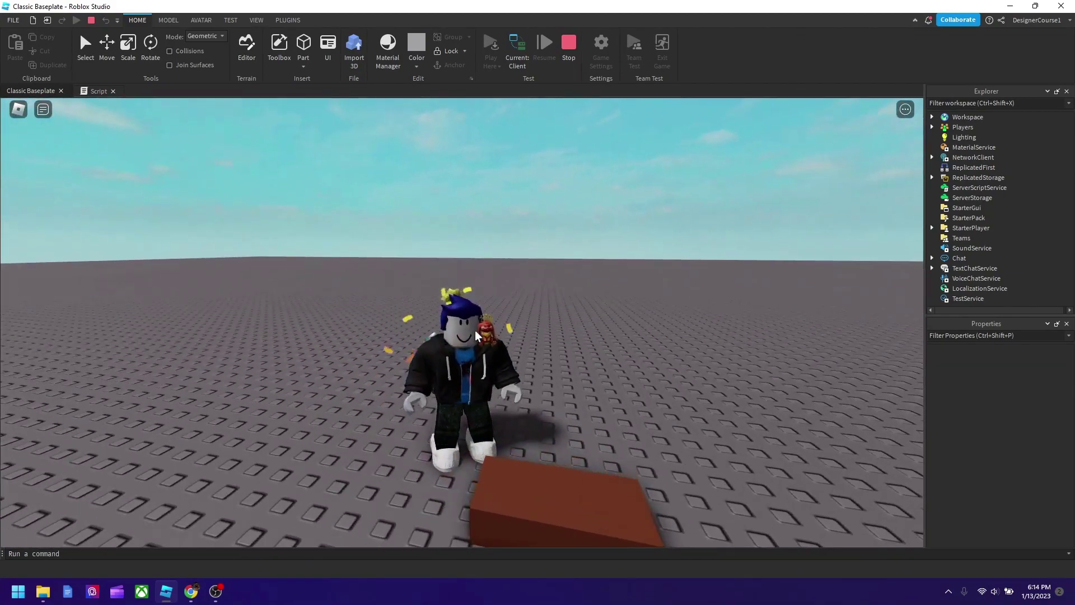
pyautogui.moveTo(476, 336); pyautogui.dragTo(3, 7)
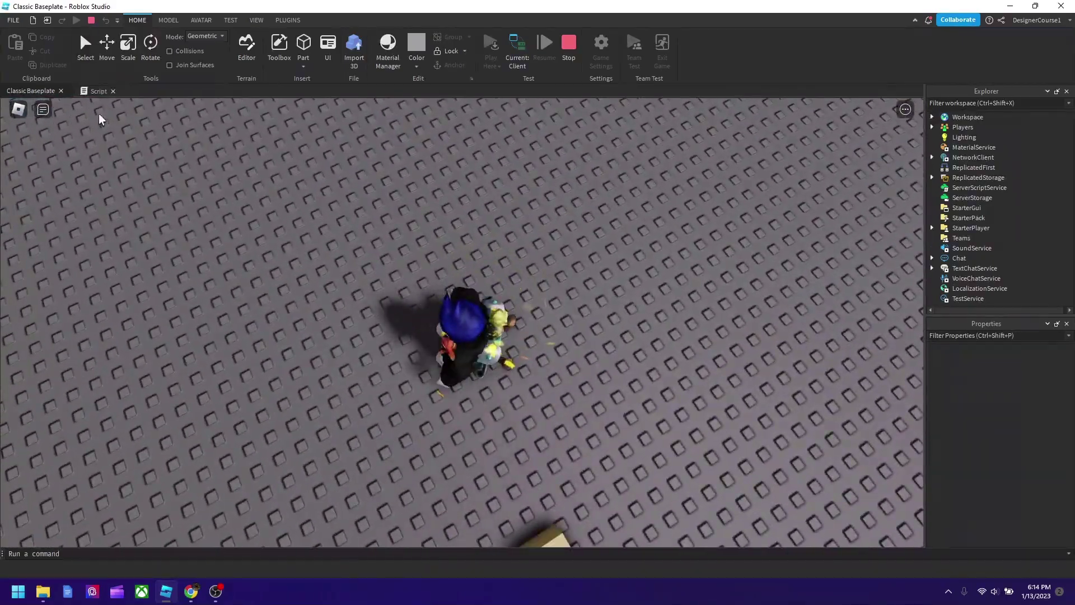
pyautogui.hotkey('alt', 'Tab')
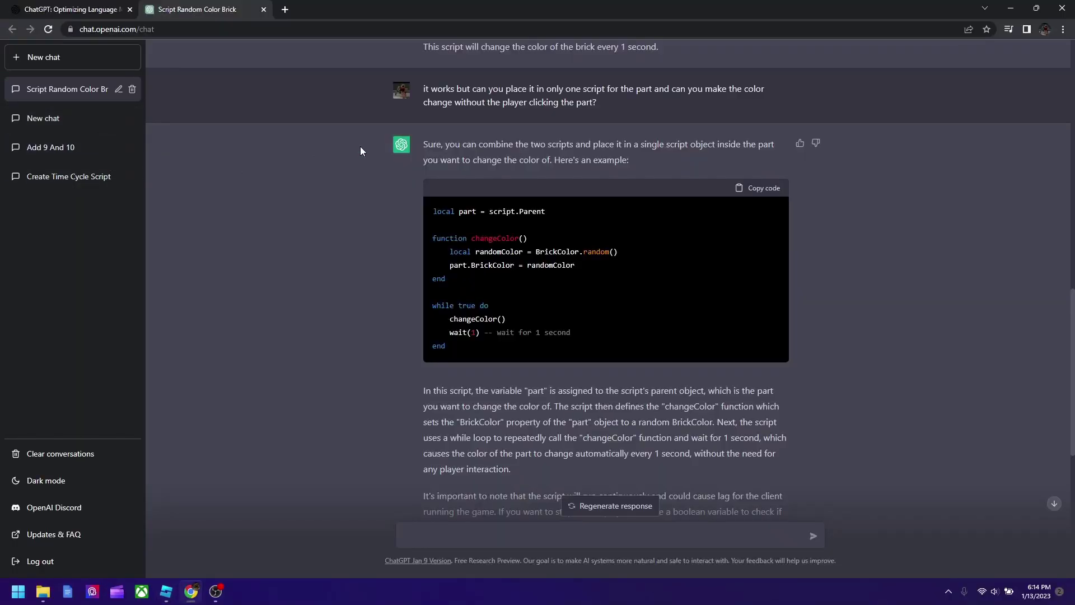
# - Reread the combined while-true script and its explanation in ChatGPT, then return to the playtest
pyautogui.scroll(5, 525, 179)
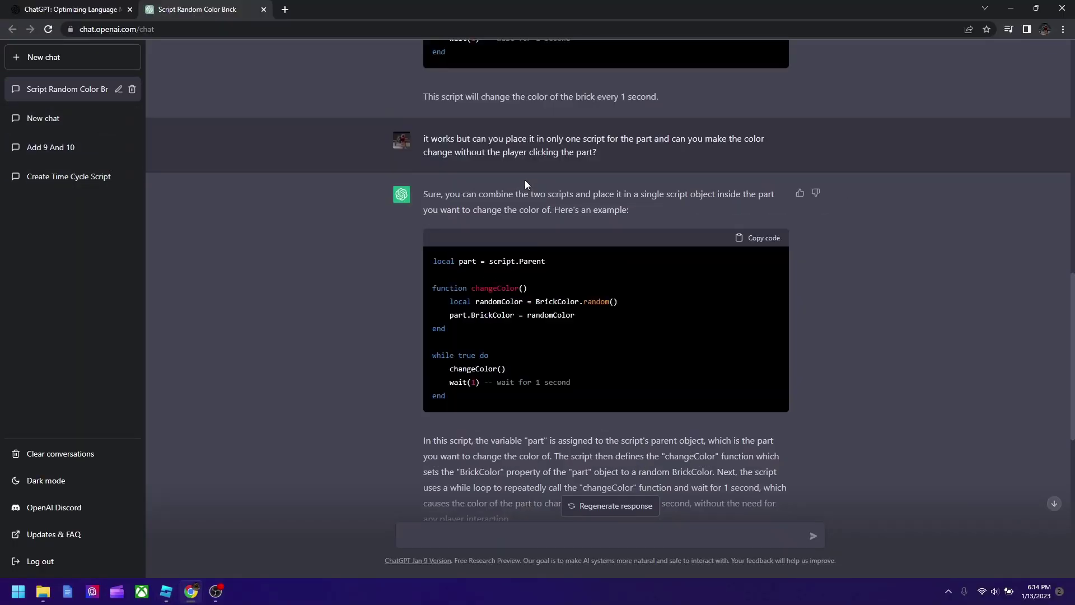
pyautogui.scroll(-5, 654, 330)
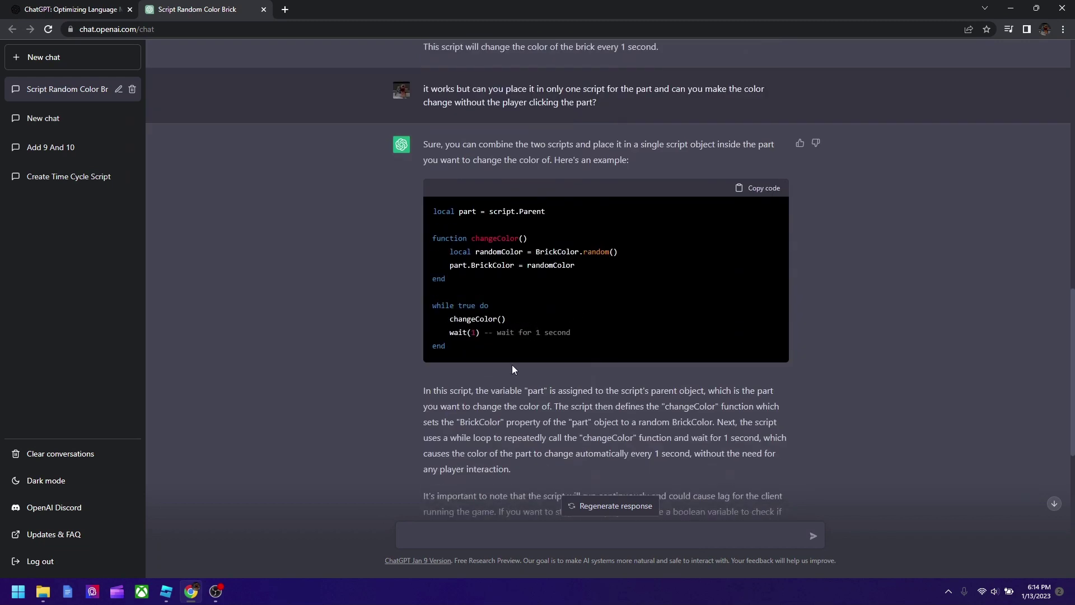
pyautogui.scroll(15, 345, 340)
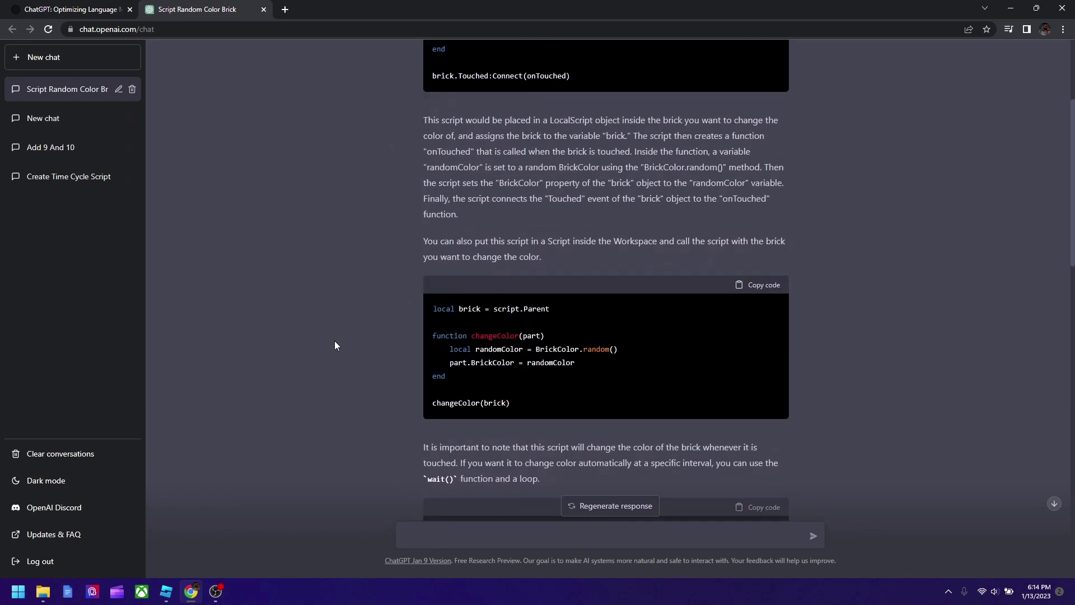
pyautogui.scroll(-15, 413, 267)
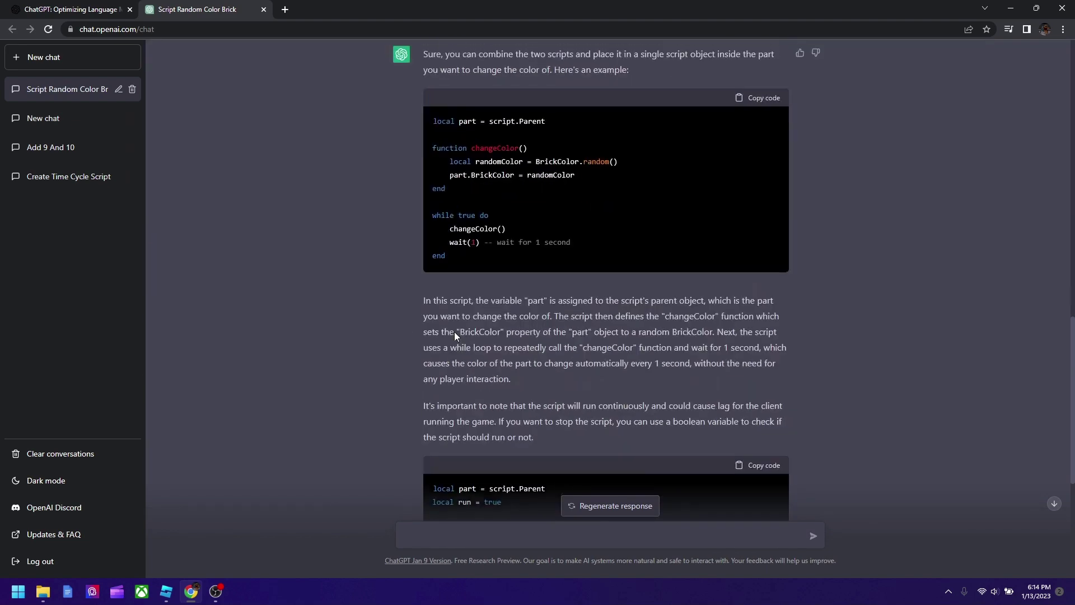
pyautogui.hotkey('alt', 'Tab')
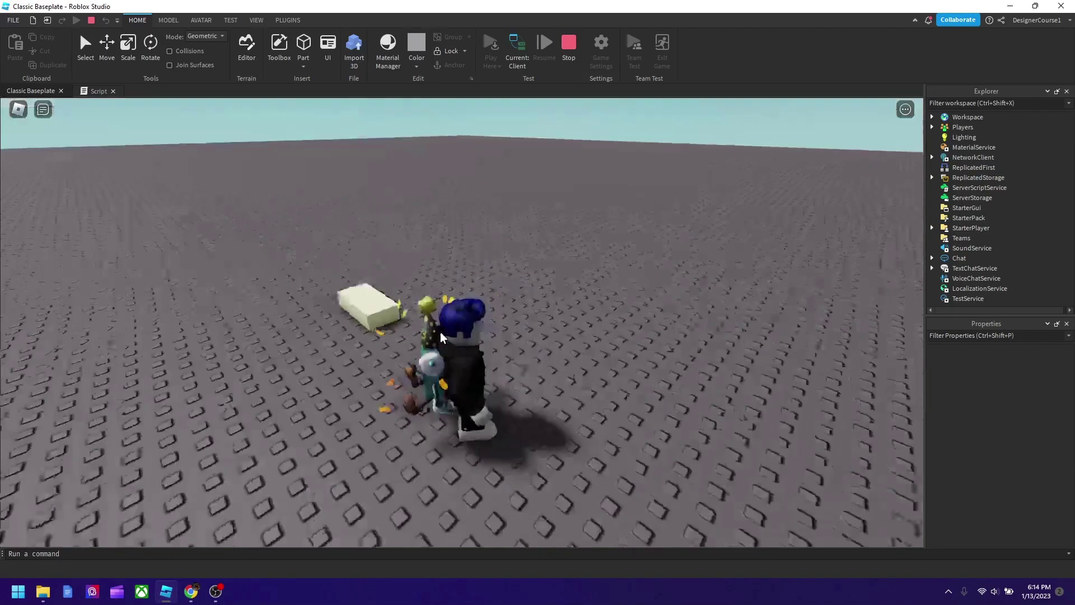